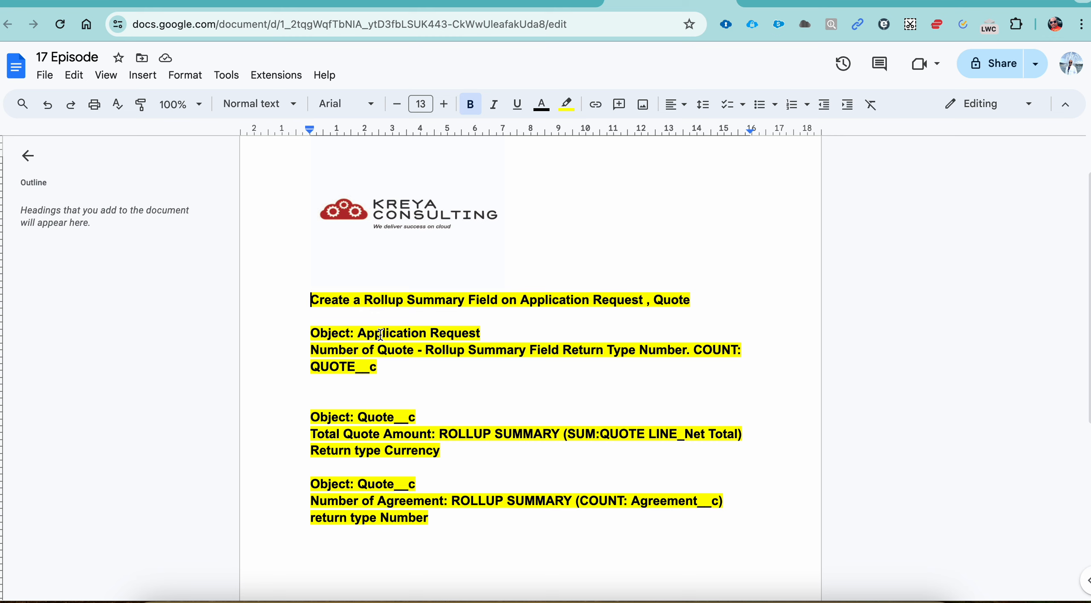
Step: Read the Application Request requirement in the document, covering the field name, roll-up summary type and object to count
double_click(380, 334)
double_click(448, 335)
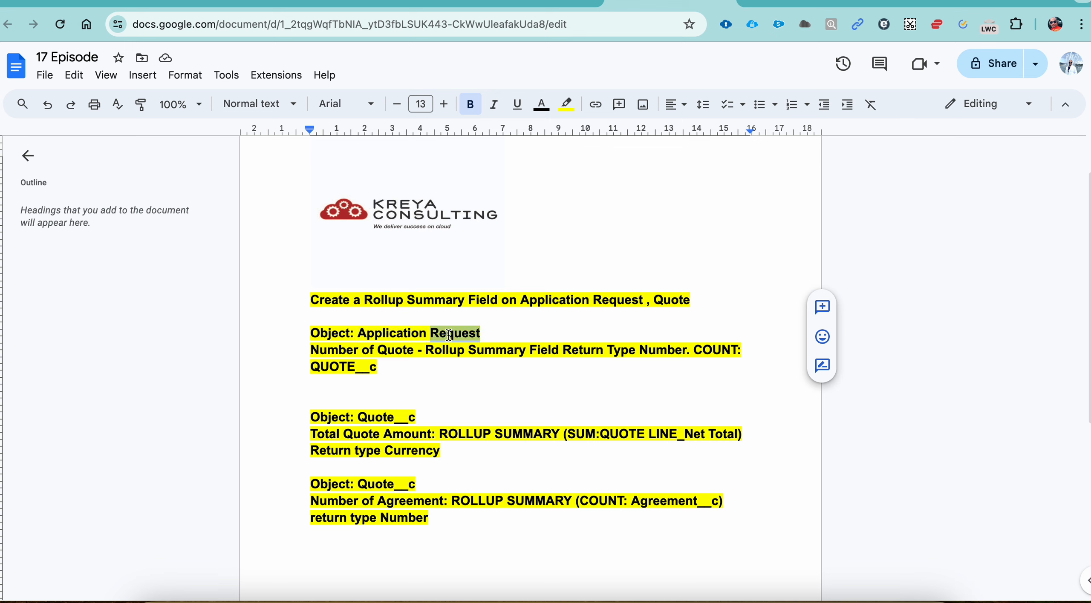
double_click(353, 350)
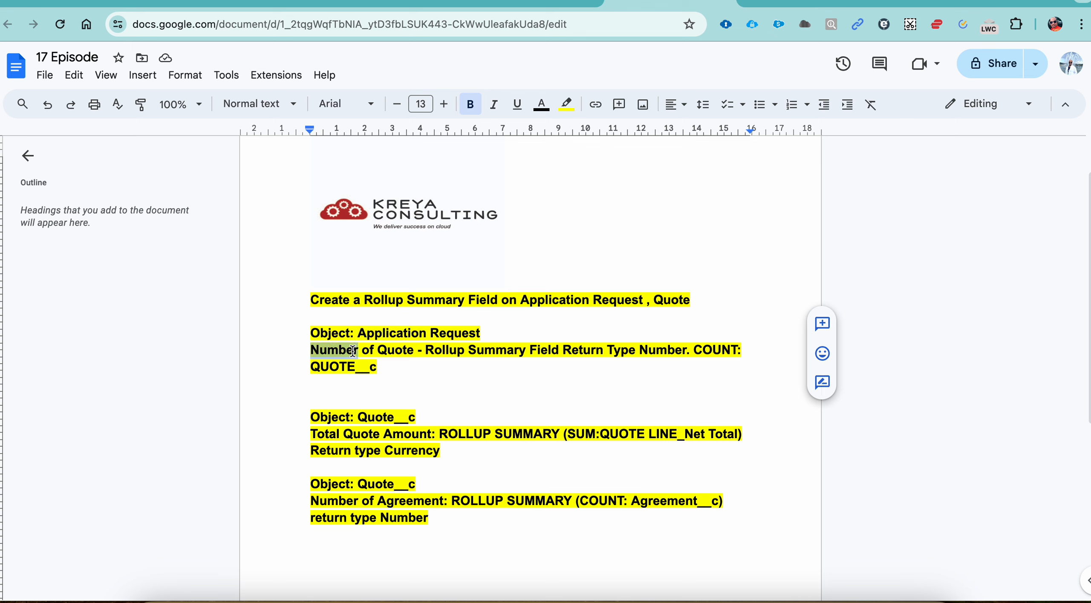
double_click(392, 352)
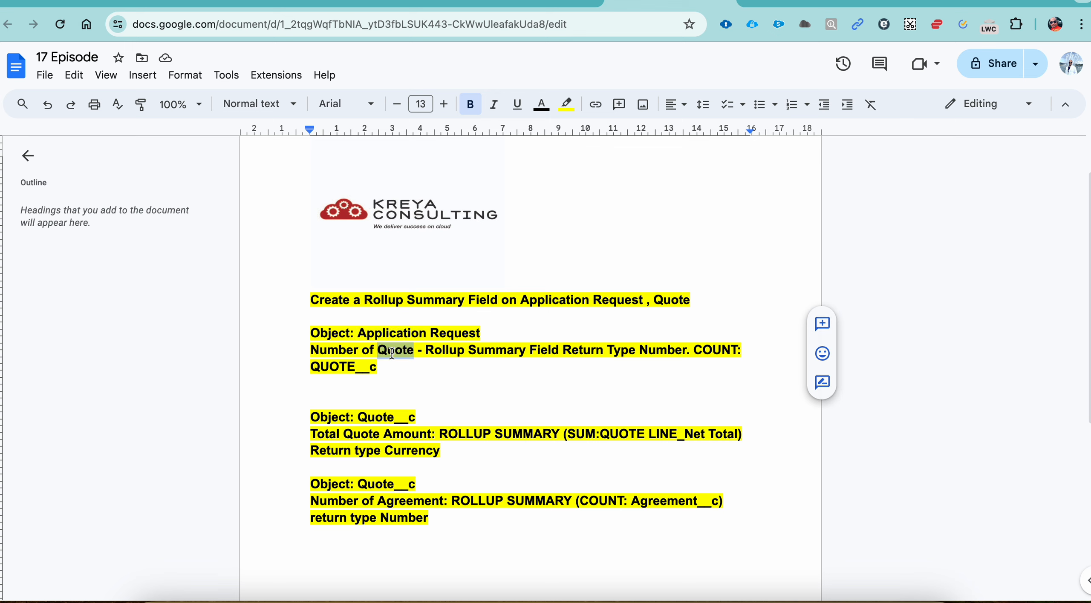
double_click(389, 334)
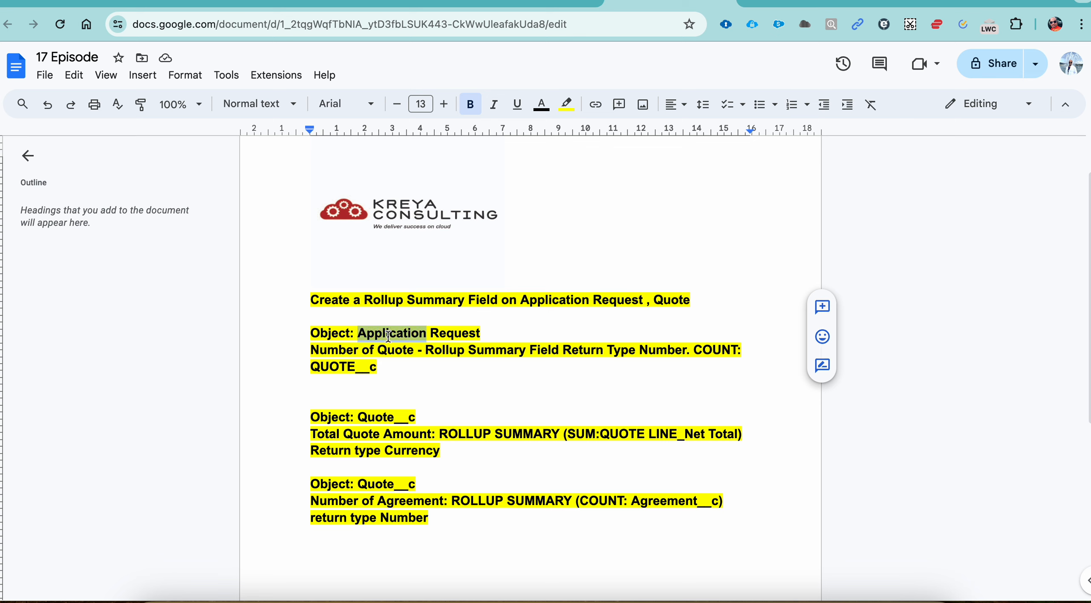
double_click(445, 337)
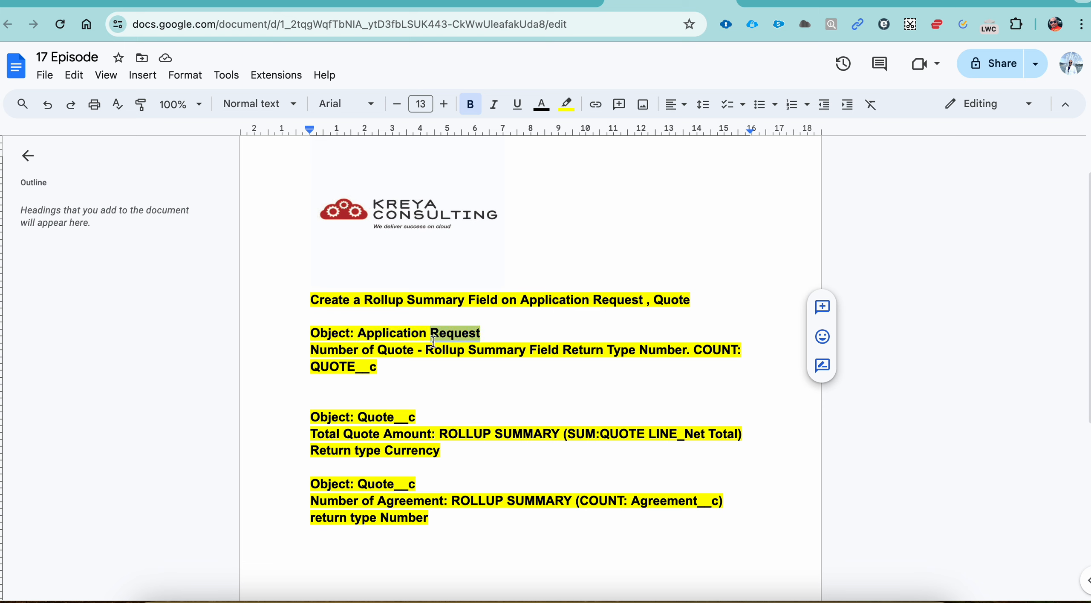
left_click(341, 351)
double_click(341, 350)
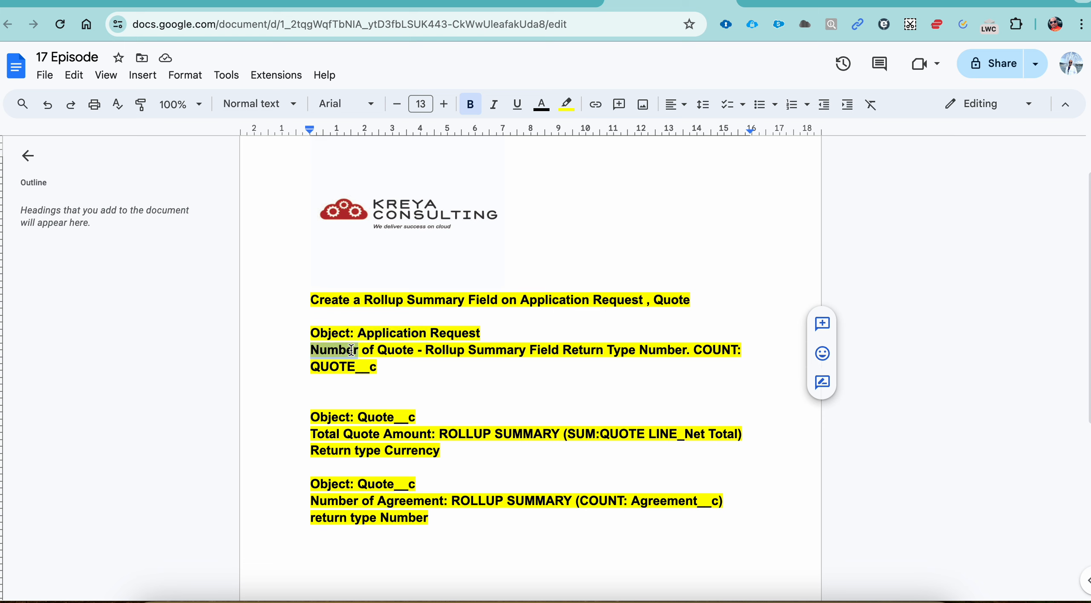
double_click(393, 352)
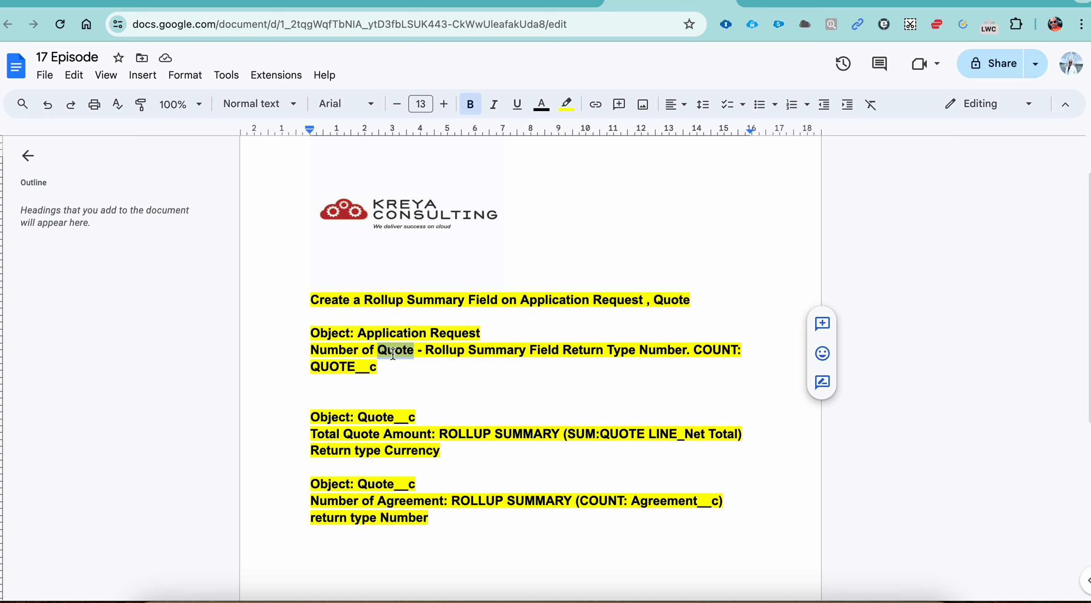
double_click(446, 351)
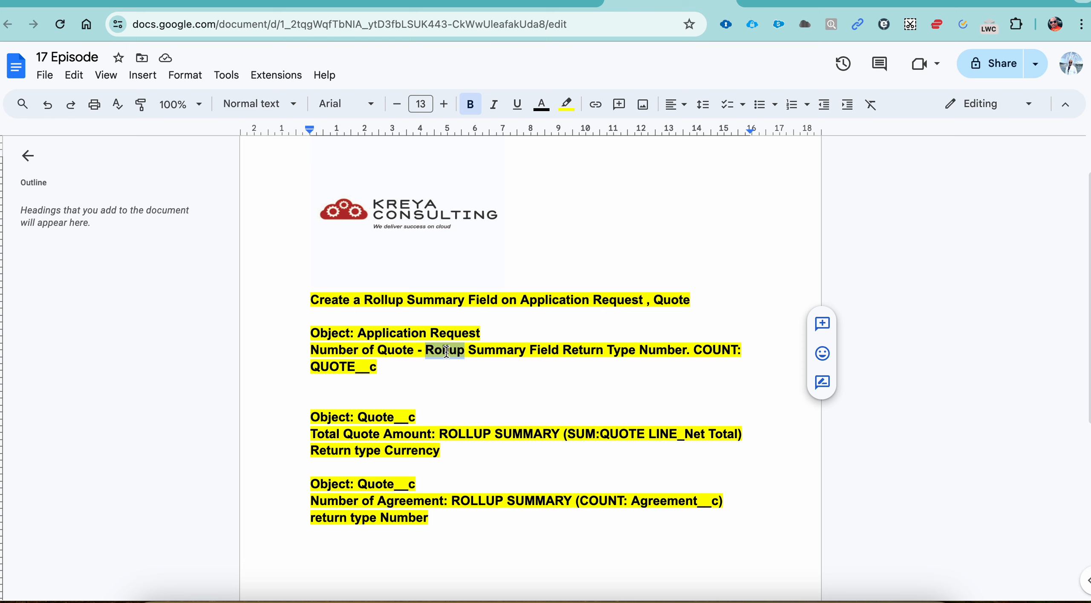
double_click(713, 350)
double_click(323, 369)
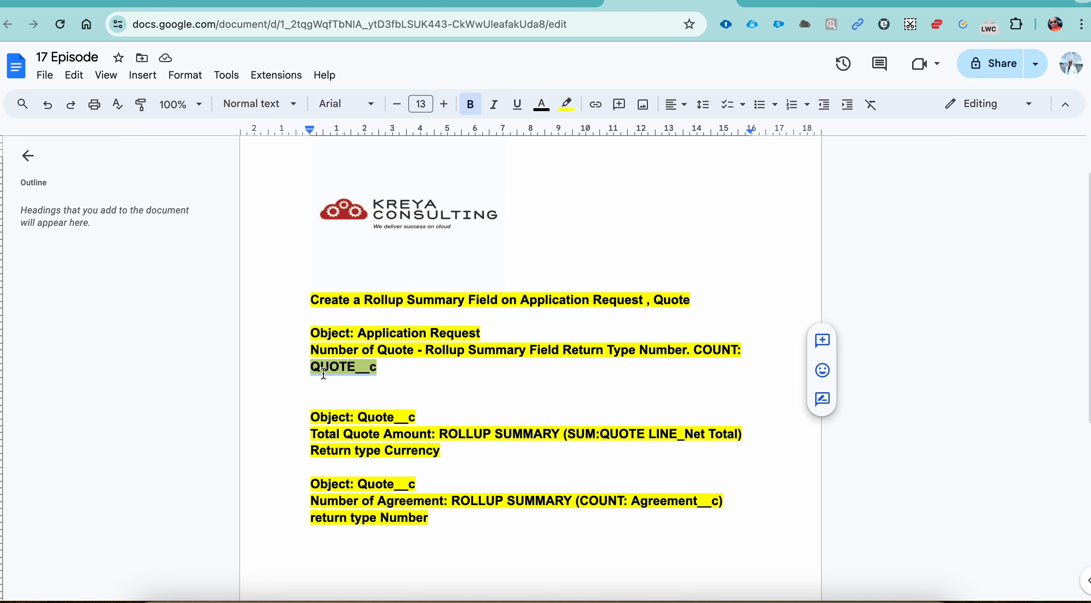
Step: Switch to Salesforce Setup, find the Application Request object in Object Manager and open its Fields & Relationships list
left_click(826, 2)
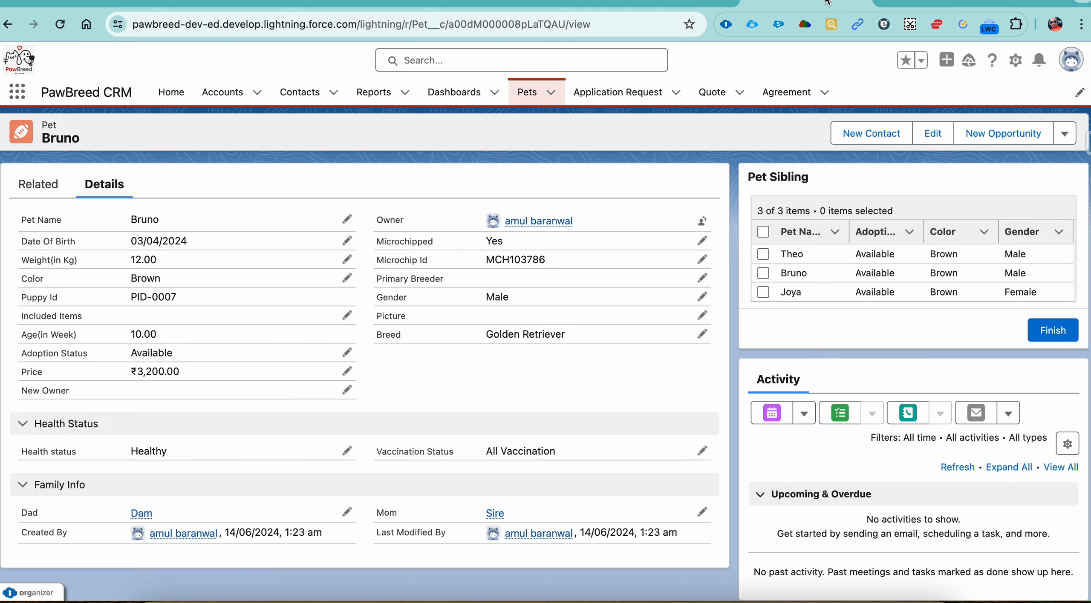
left_click(911, 3)
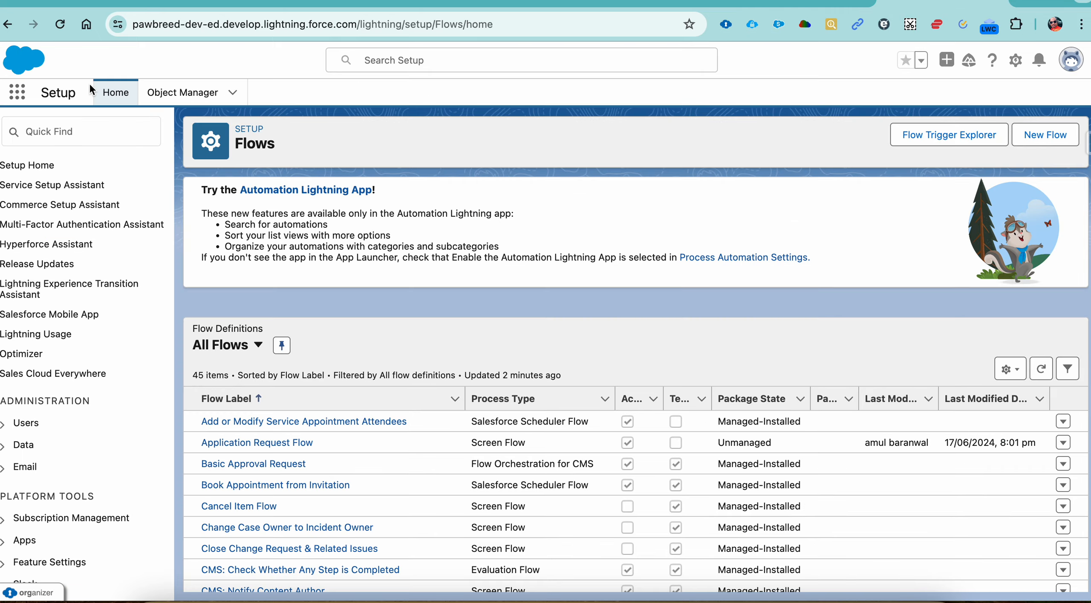
left_click(171, 93)
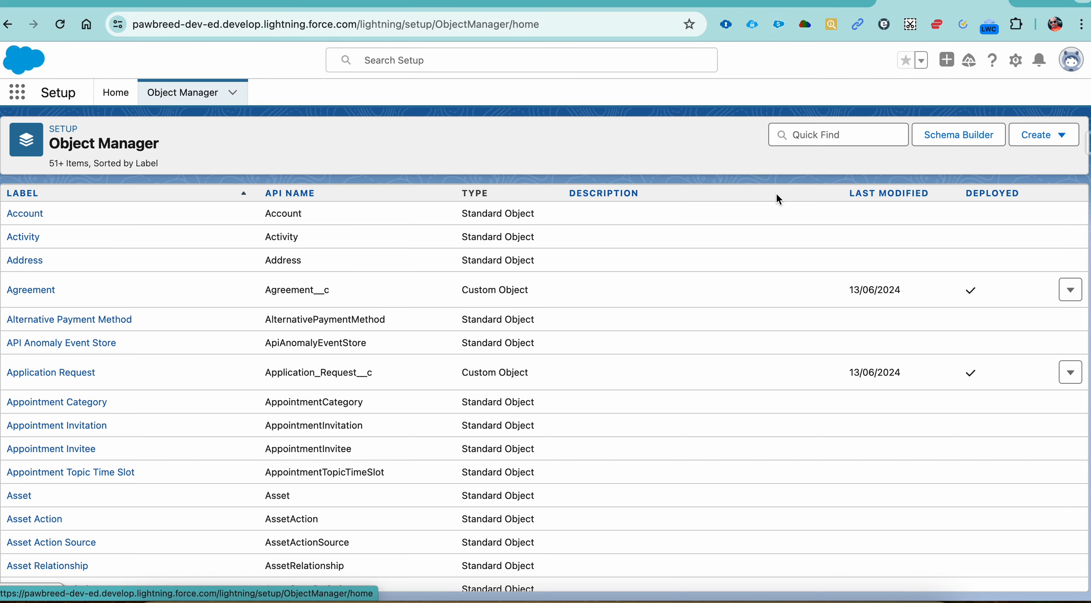
left_click(796, 138)
type("a")
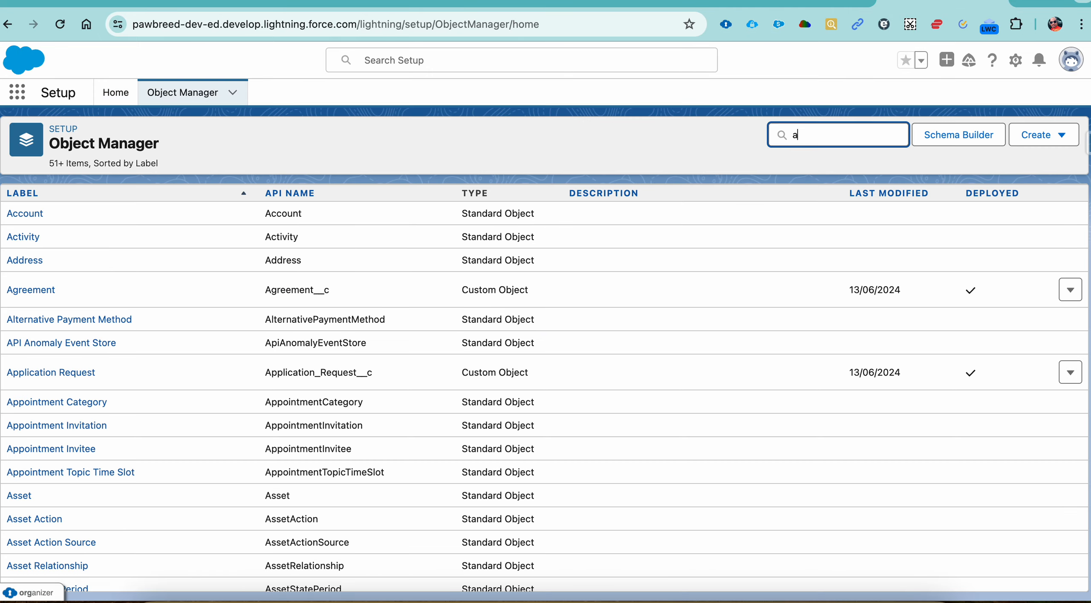
type("ppl")
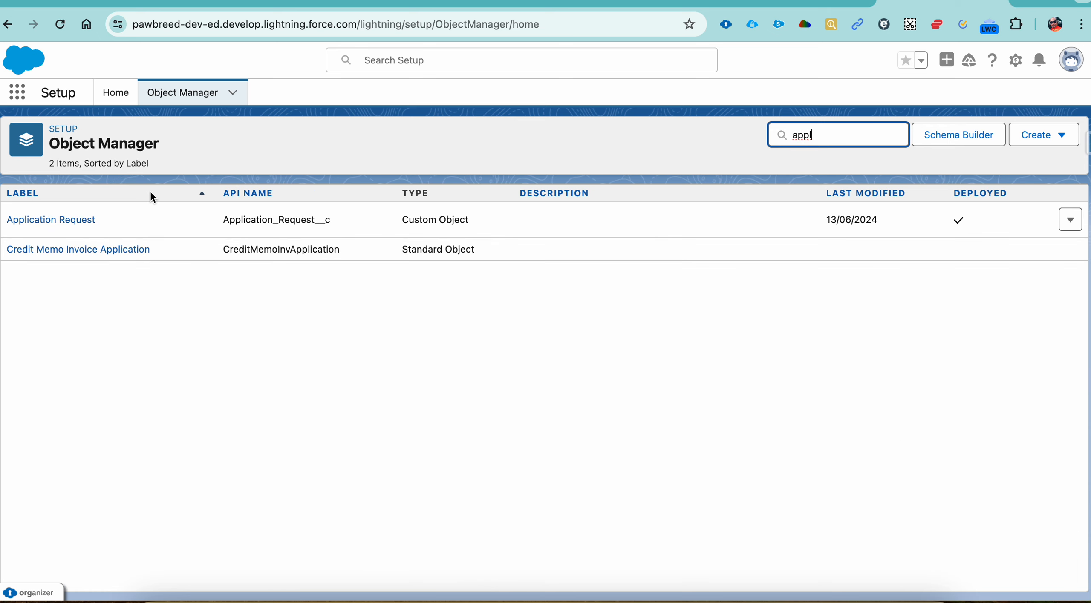
left_click(89, 216)
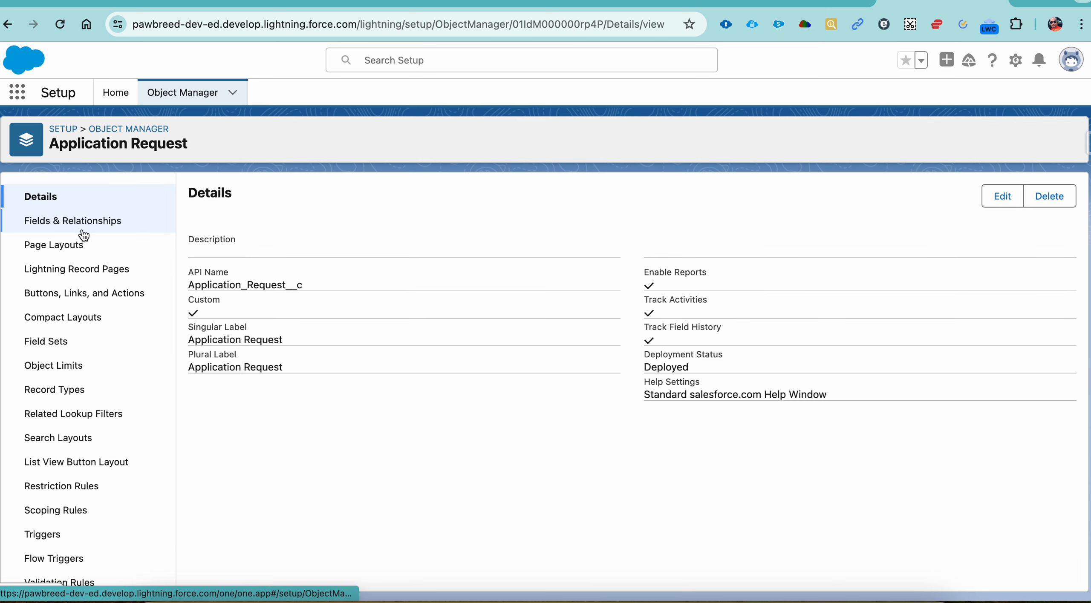
left_click(81, 222)
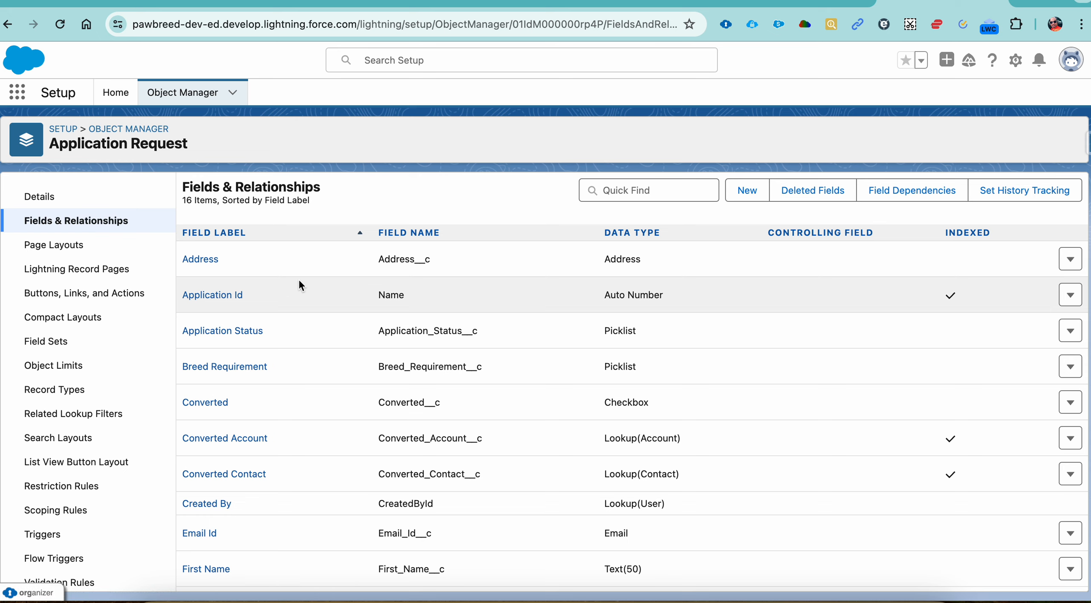
scroll(510, 381, "down", 1)
scroll(511, 380, "down", 4)
scroll(510, 380, "up", 6)
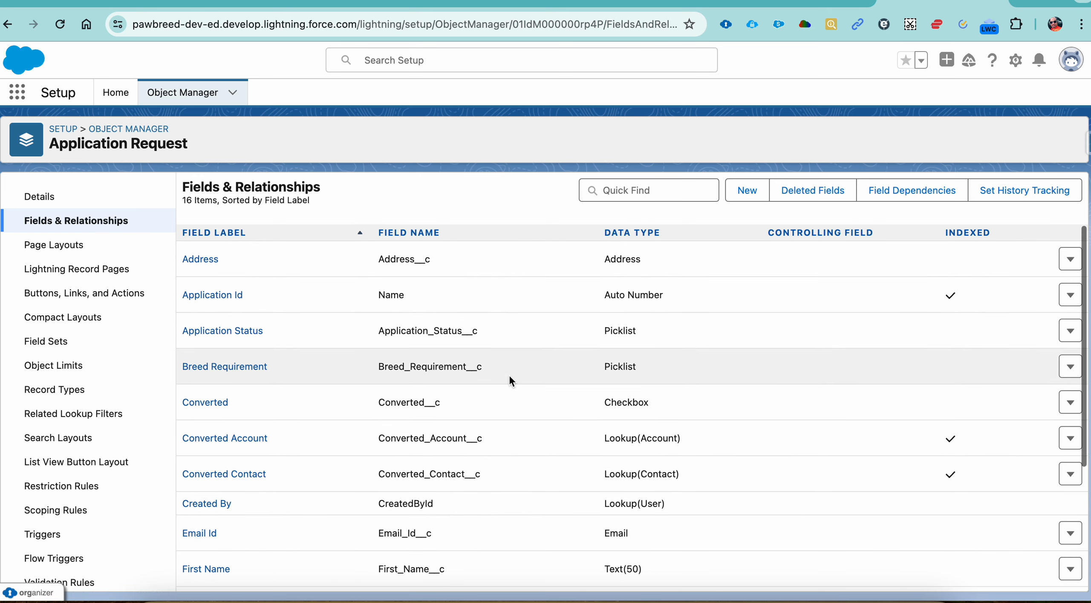
Step: Start a new Roll-Up Summary field on Application Request with the label Number of Quotes and field name Number_of_Quotes
left_click(742, 194)
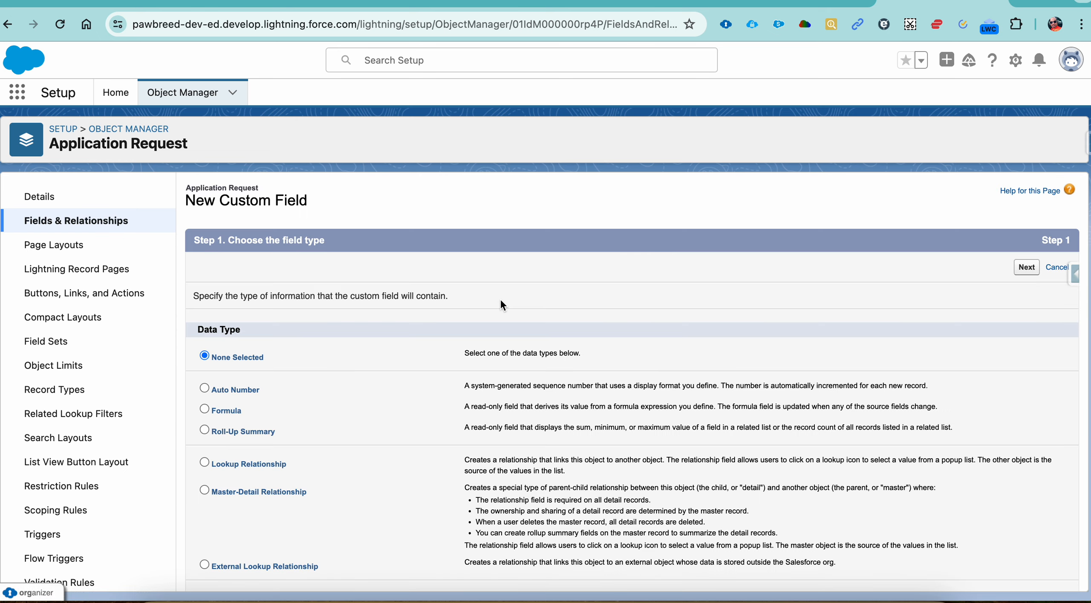
left_click(259, 431)
left_click(1024, 269)
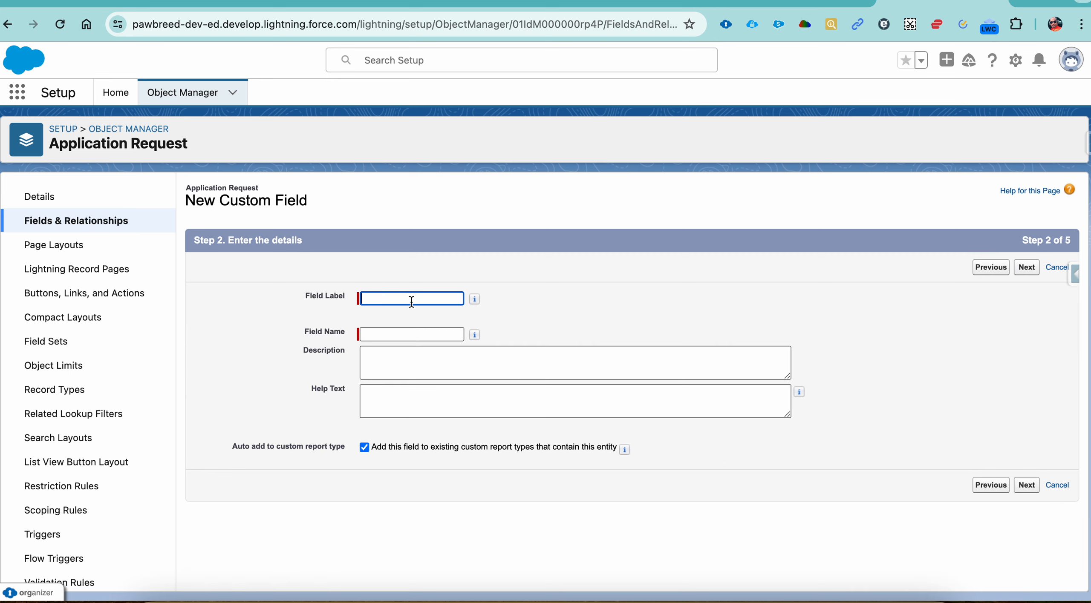
type("Number of Quotes")
left_click(407, 331)
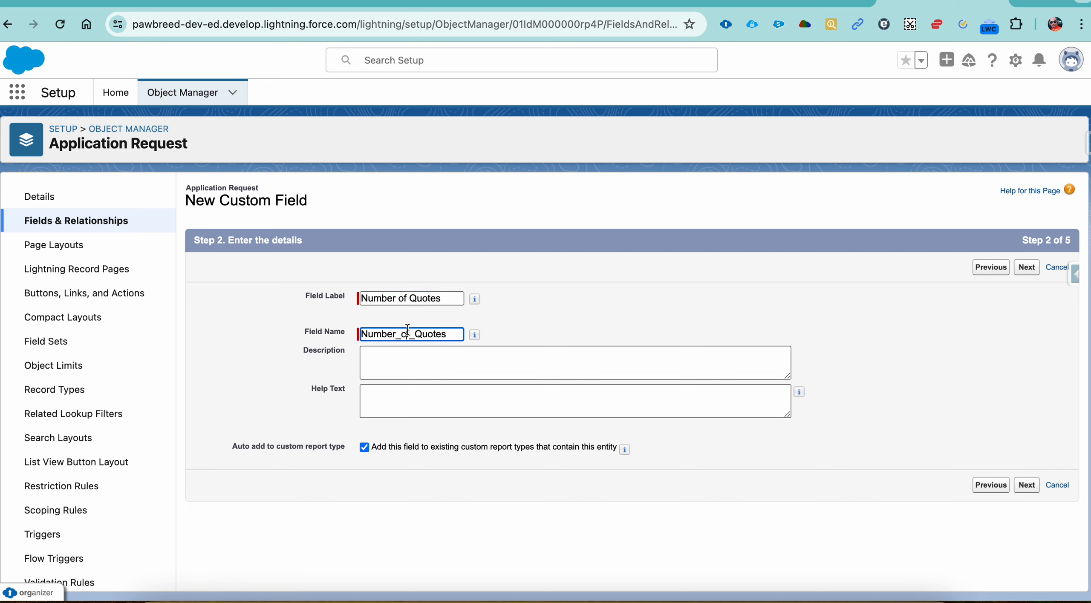
left_click(1027, 268)
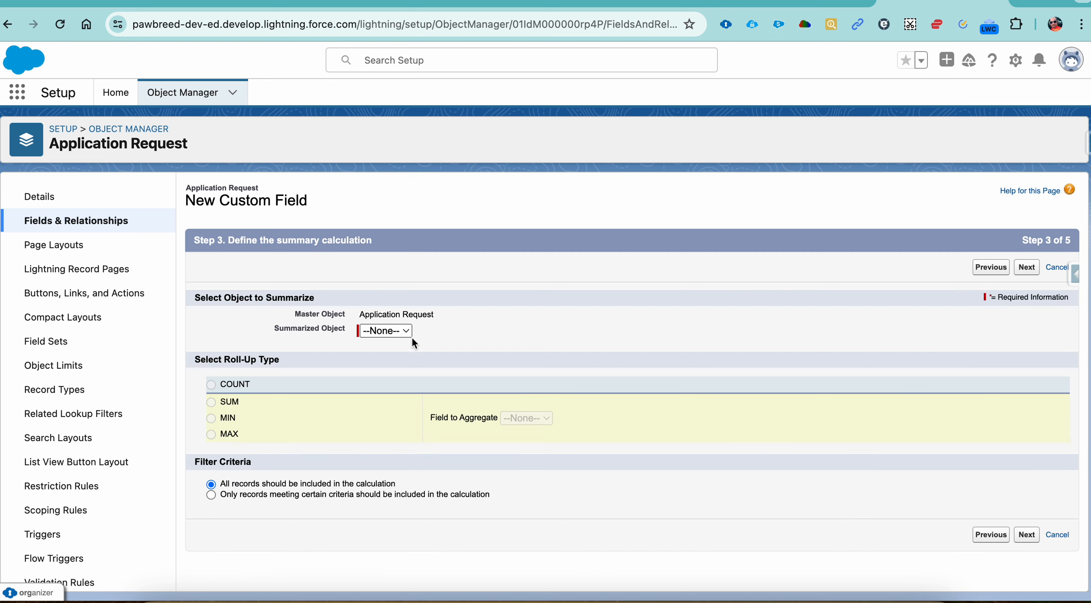
Step: Define the roll-up as a COUNT of Quote records and save the field with the default profile visibility and Application Request Layout
left_click(402, 331)
left_click(396, 346)
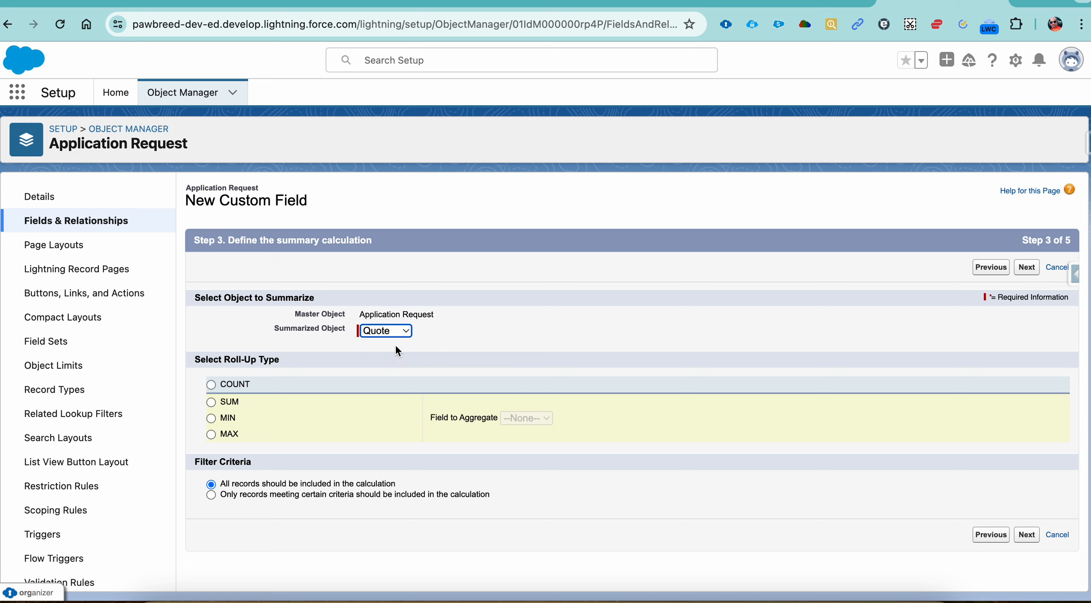
left_click(212, 385)
left_click(1026, 267)
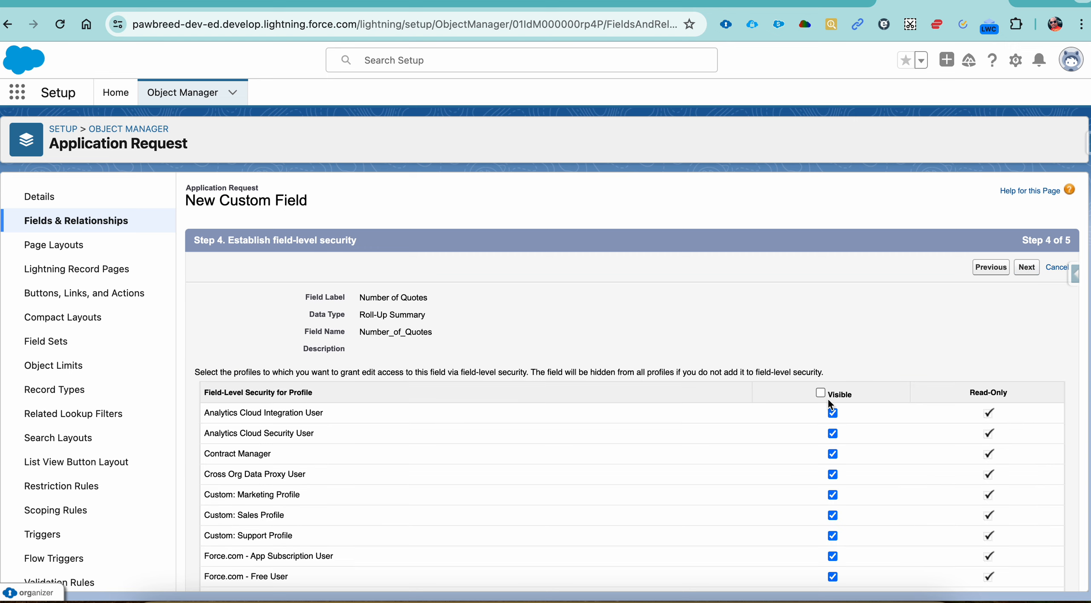
left_click(1038, 267)
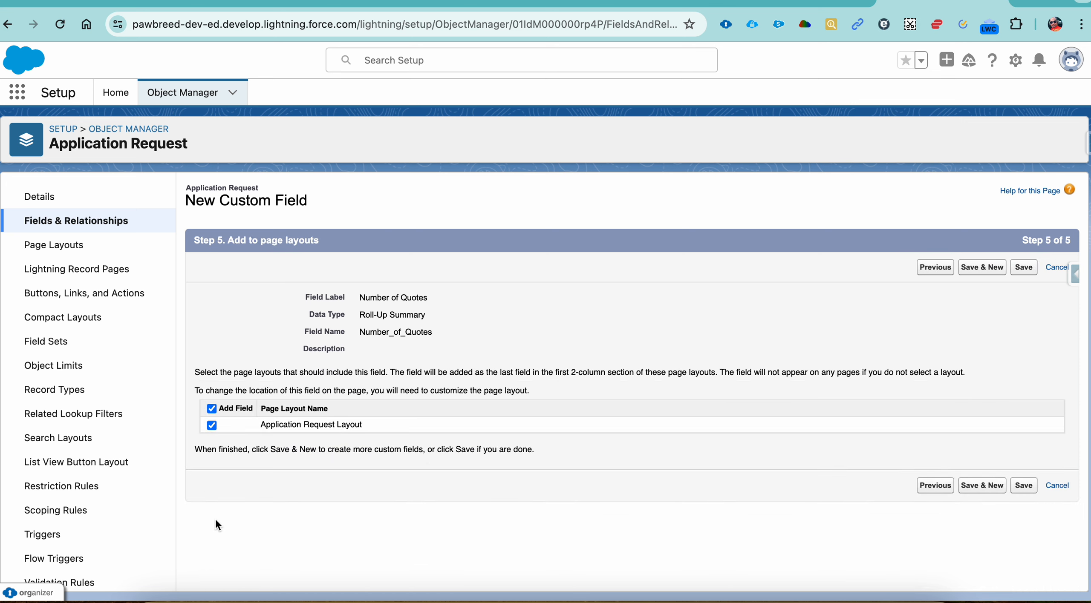
left_click(1024, 268)
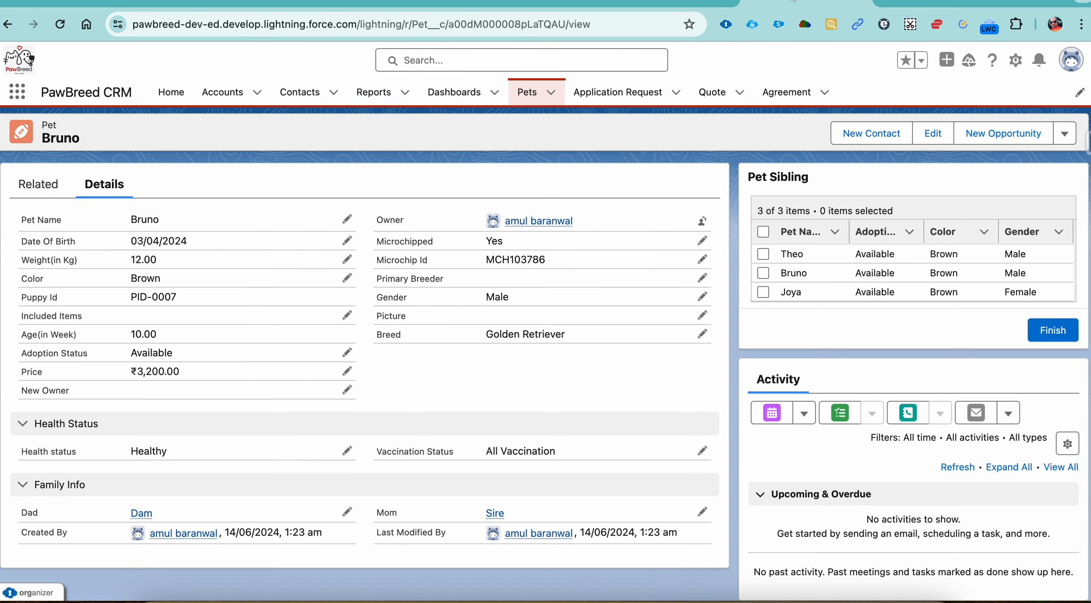
Step: Open the Golden Retriever application request in PawBreed CRM and compare its Number of Quotes field with its related quotes
left_click(650, 95)
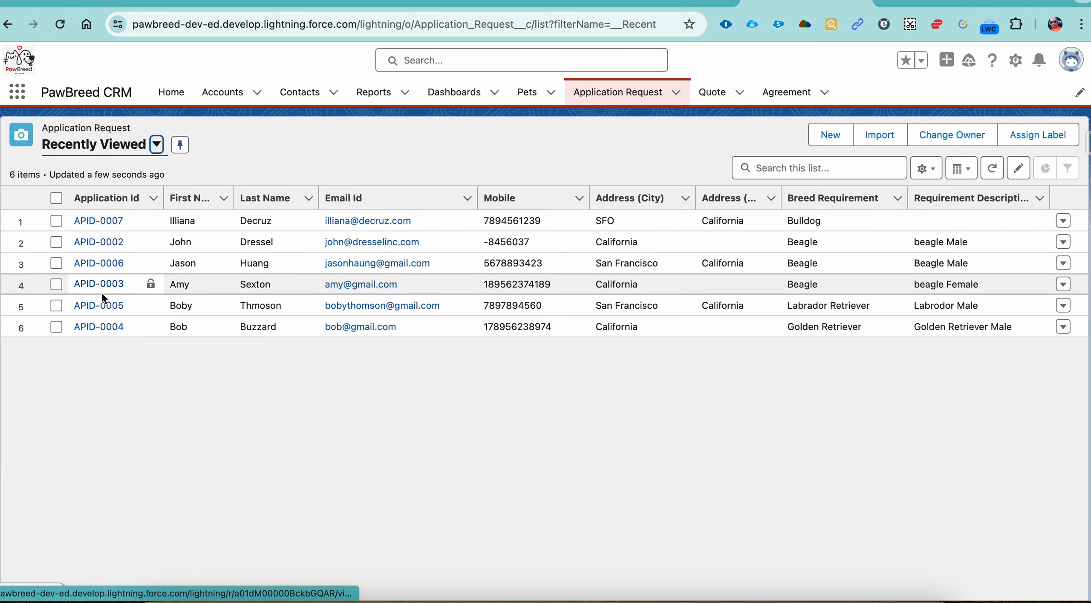
left_click(101, 325)
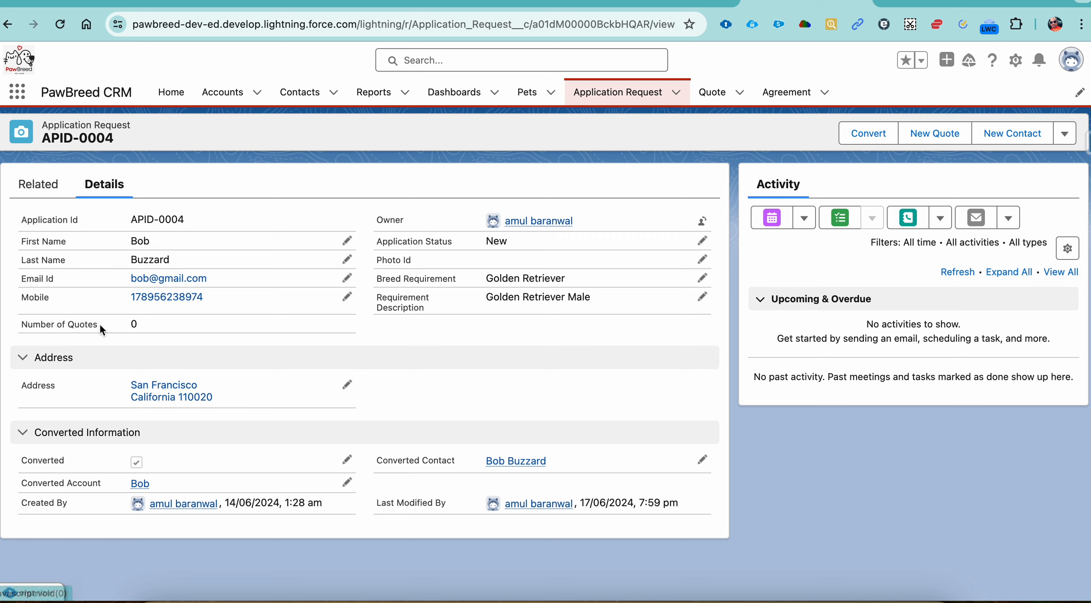
left_click(45, 185)
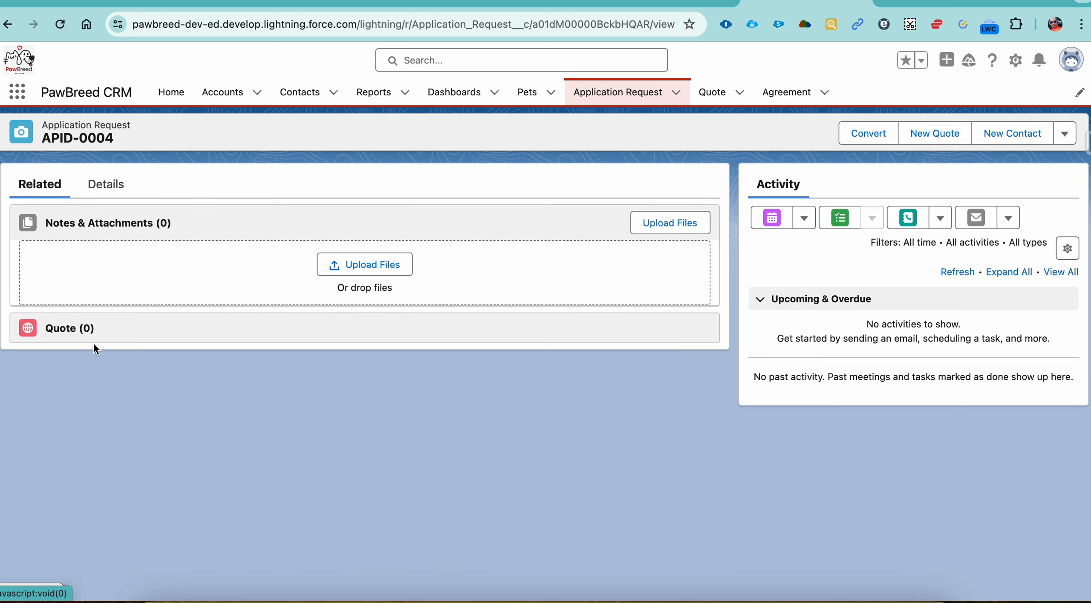
Step: Open the Bulldog application request and compare its Number of Quotes field with its related quotes
left_click(631, 95)
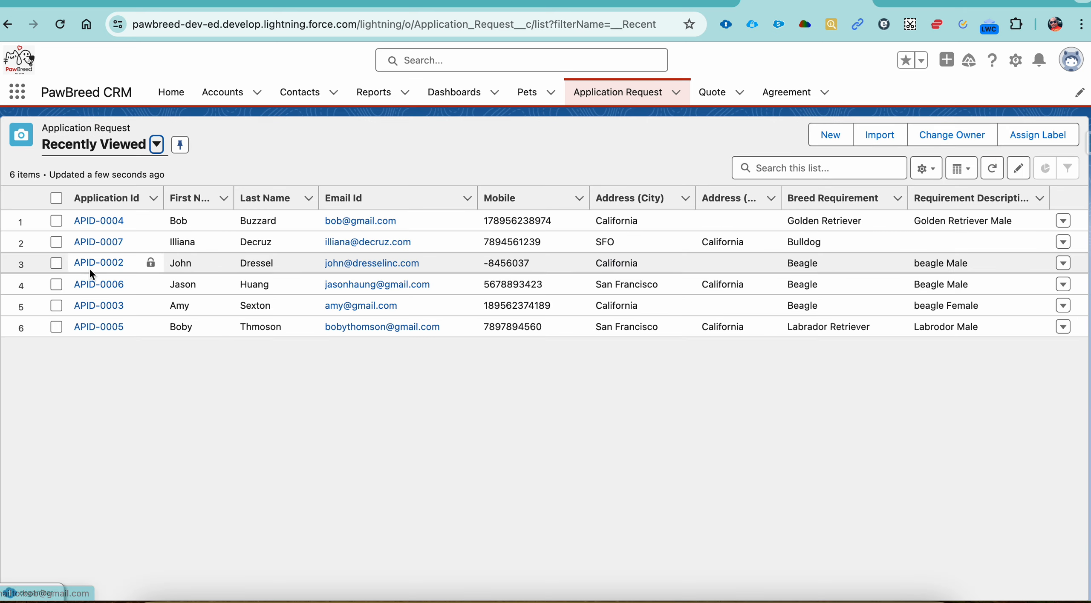
left_click(98, 244)
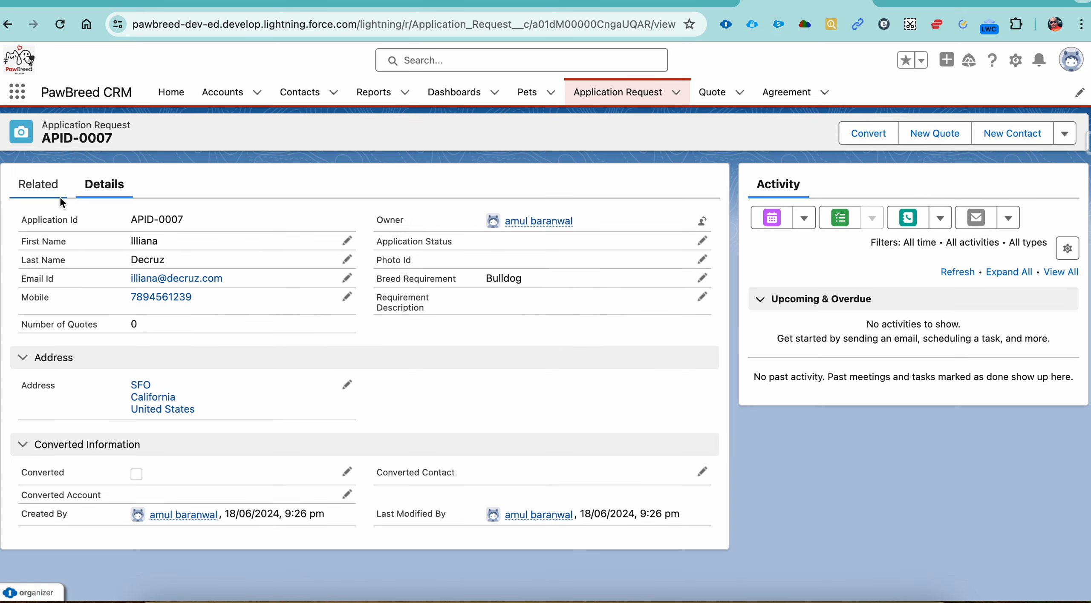
left_click(53, 197)
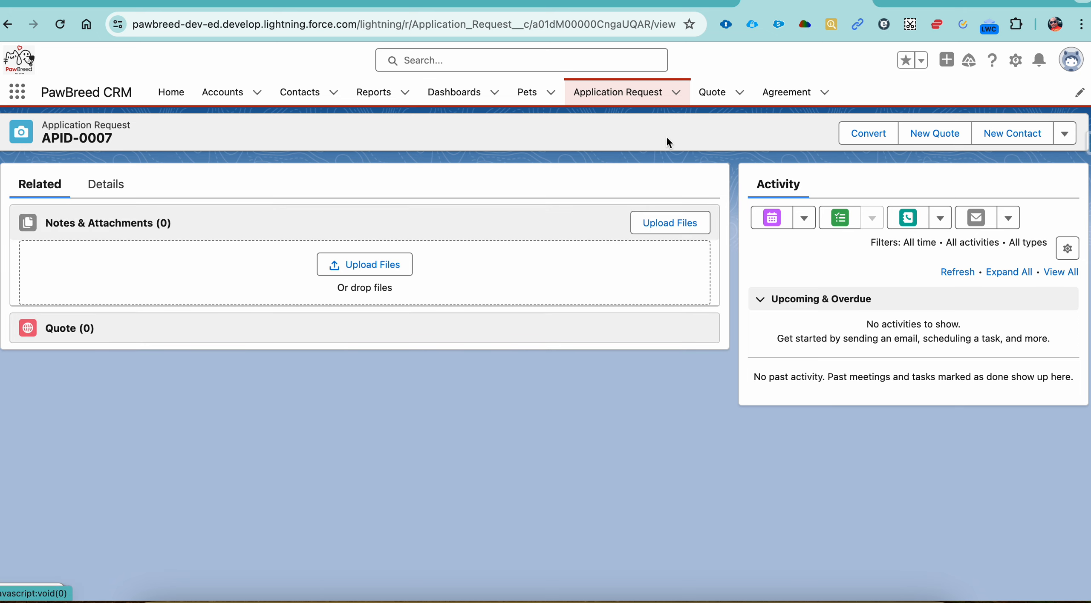
Step: Open the application request linked to the first quote in the Quote list and check its Number of Quotes field
left_click(640, 95)
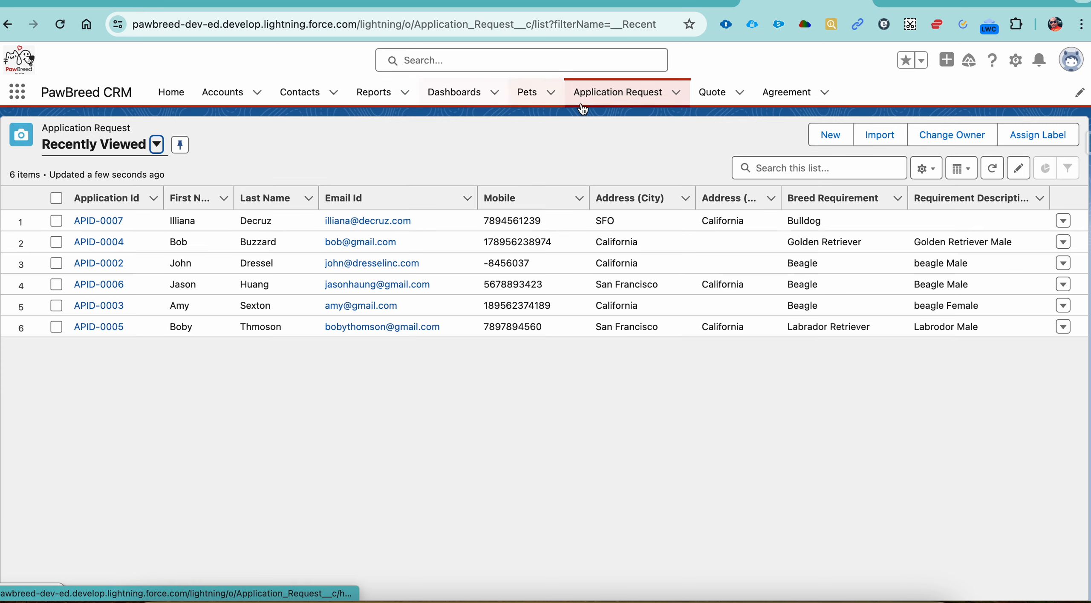
left_click(711, 93)
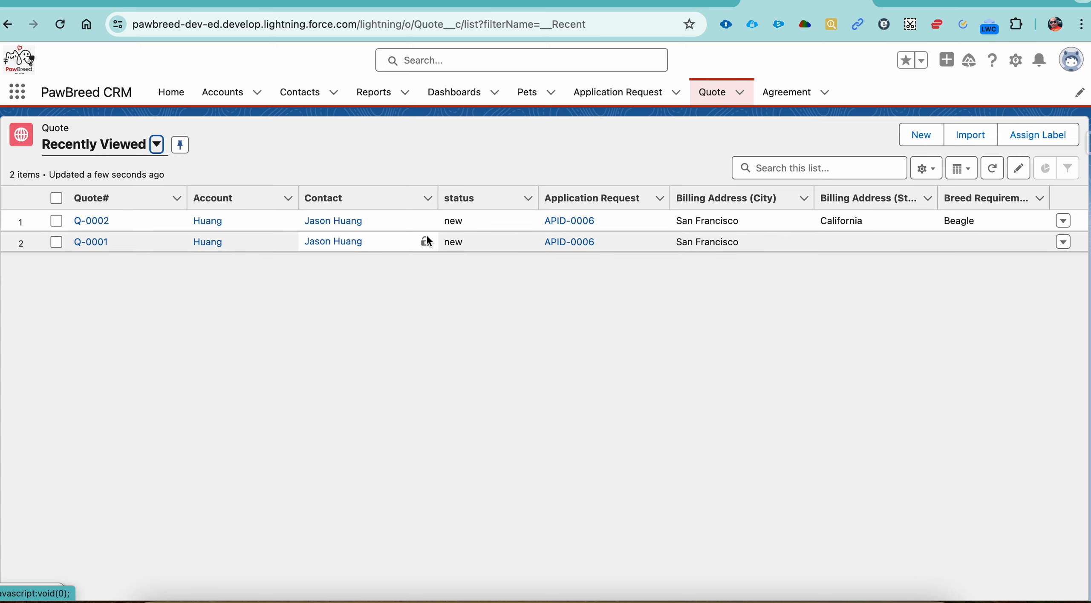
left_click(555, 221)
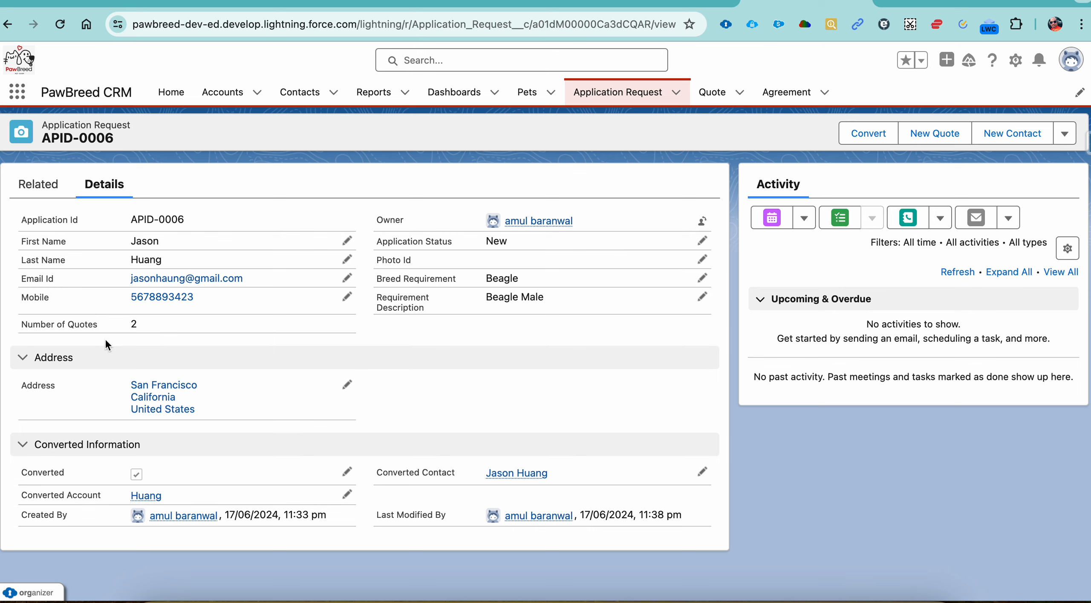
Step: Review the Total Quote Amount requirement for the Quote object in the 17 Episode Google Docs document, including its roll-up definition and return type
left_click(672, 4)
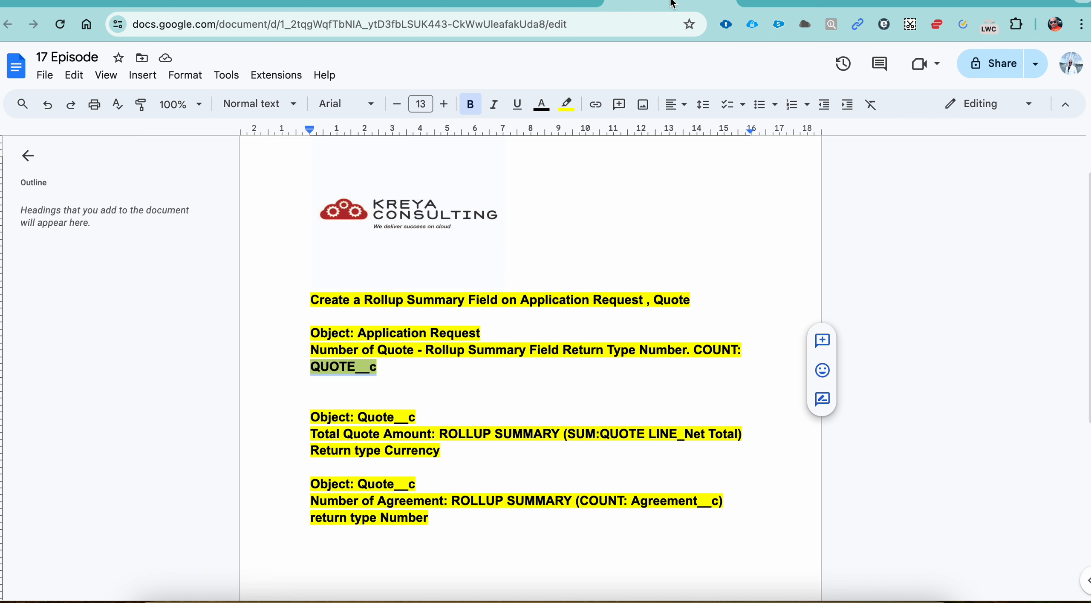
double_click(374, 421)
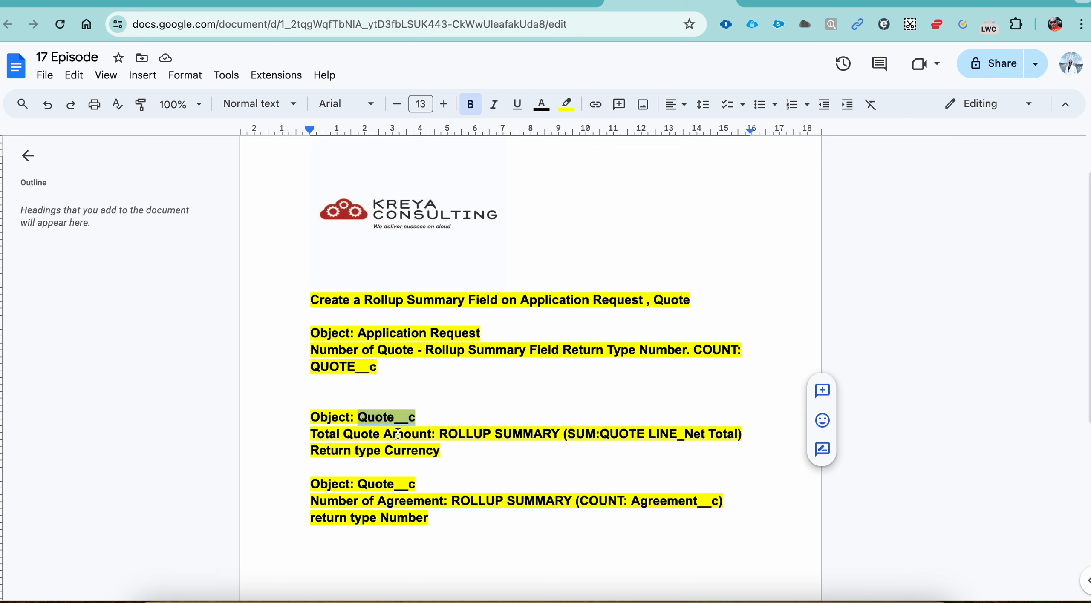
double_click(405, 434)
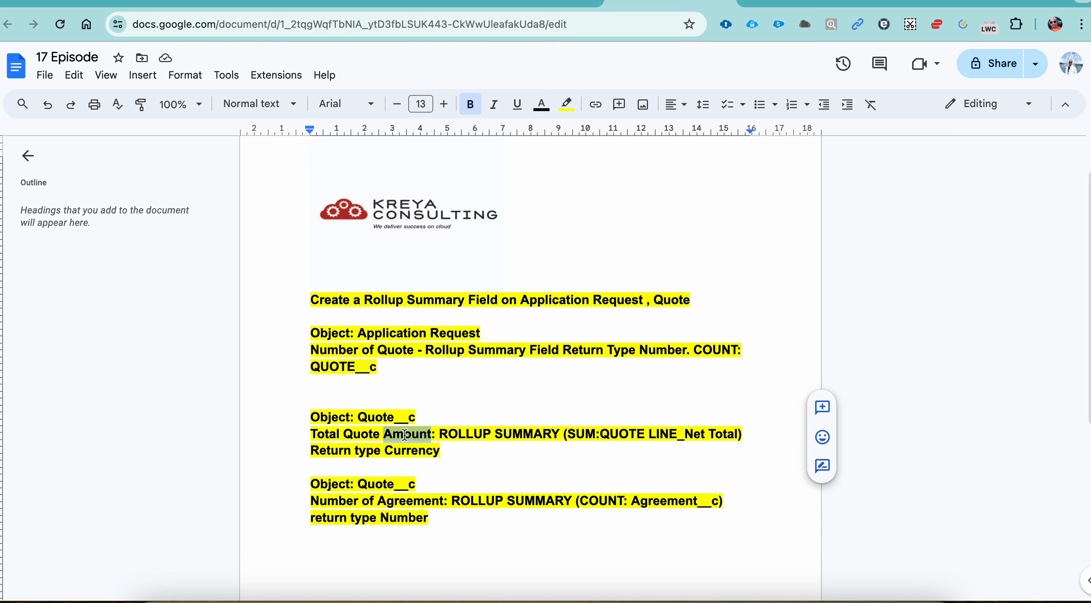
double_click(640, 436)
double_click(664, 437)
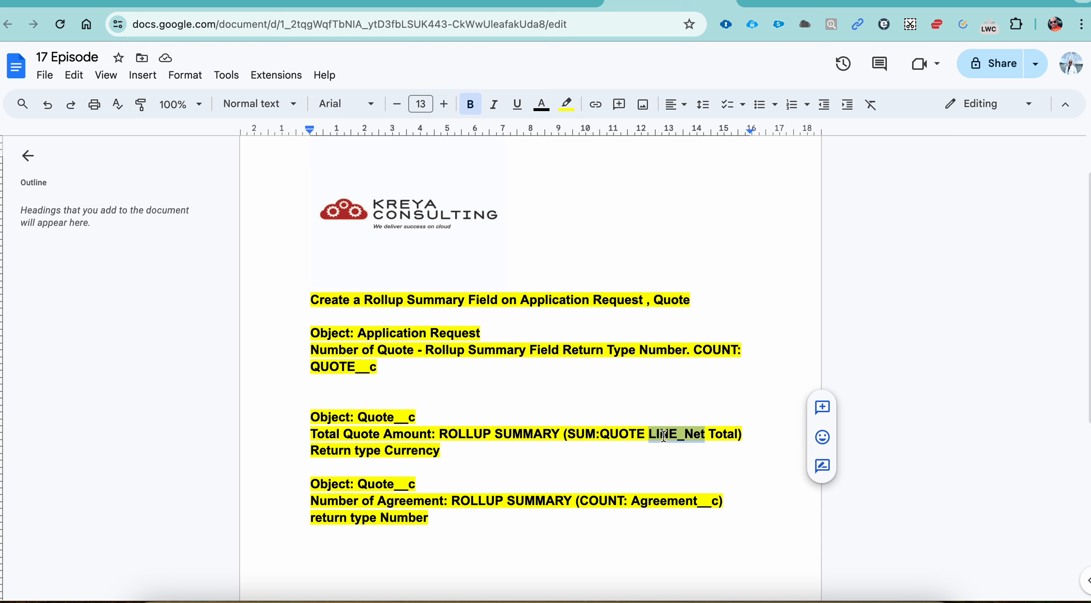
double_click(412, 451)
Step: Switch to Salesforce Setup, find the Quote object by searching for "quote", and open its fields and relationships
left_click(805, 2)
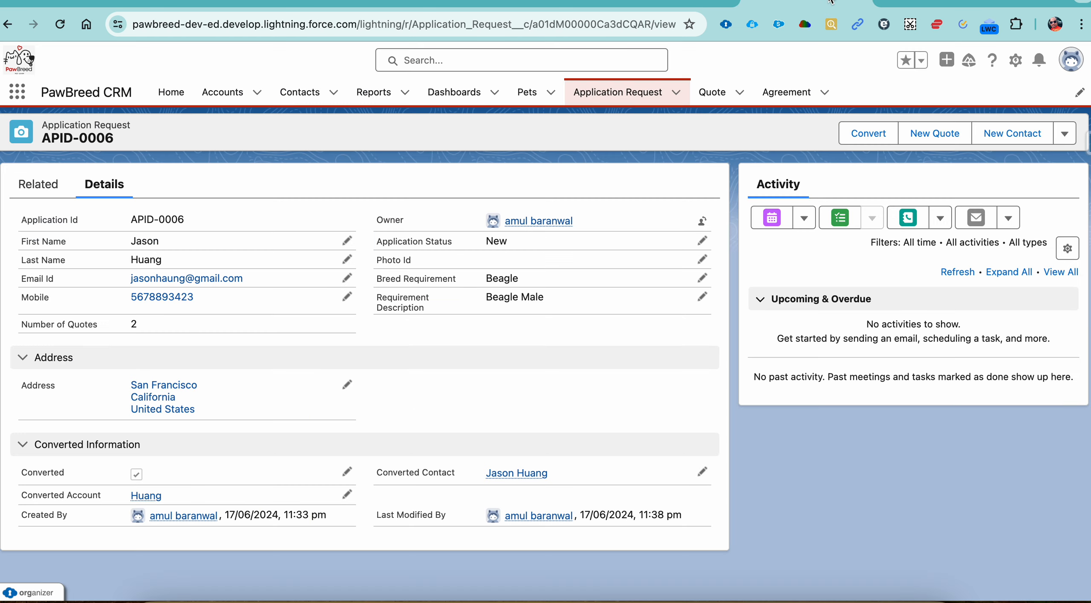
left_click(924, 2)
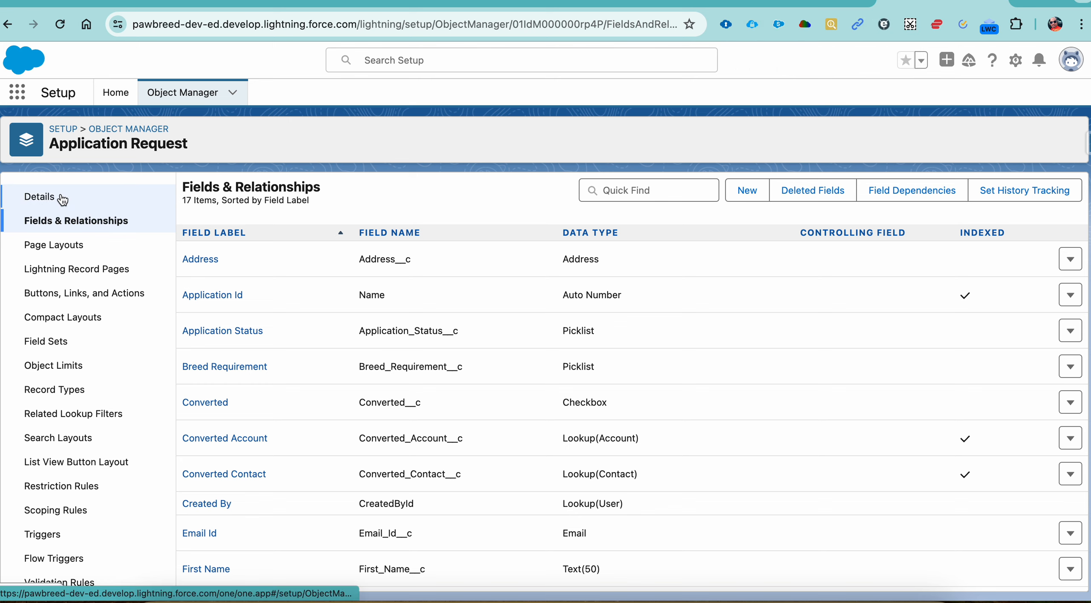
left_click(123, 129)
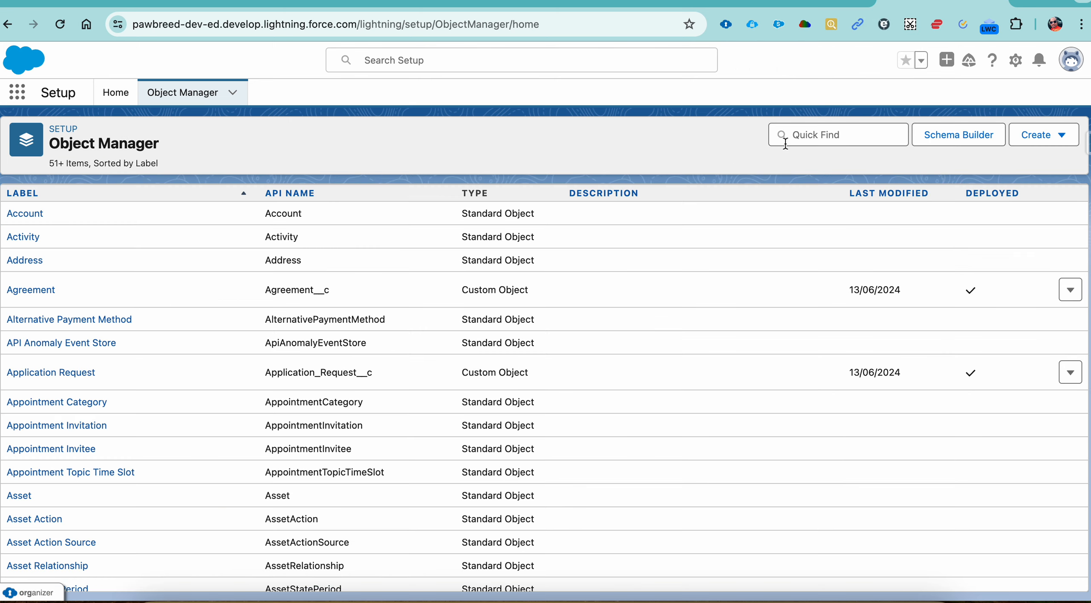
left_click(805, 139)
type("quote")
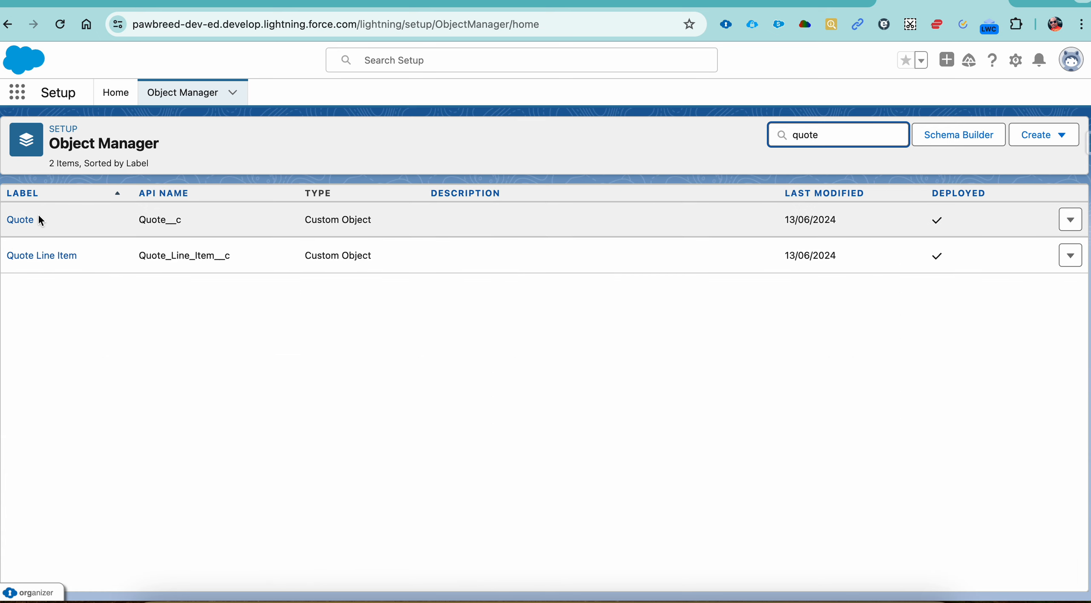
left_click(38, 220)
left_click(62, 222)
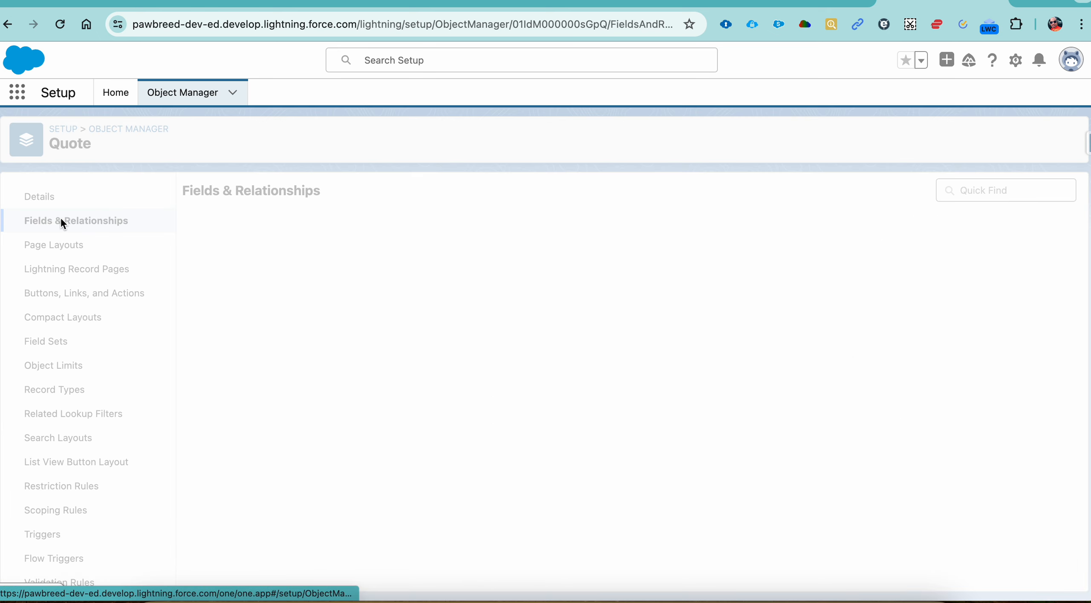
Step: Recheck the name of the quote amount field in the requirements document and return to the Quote object's setup
left_click(649, 4)
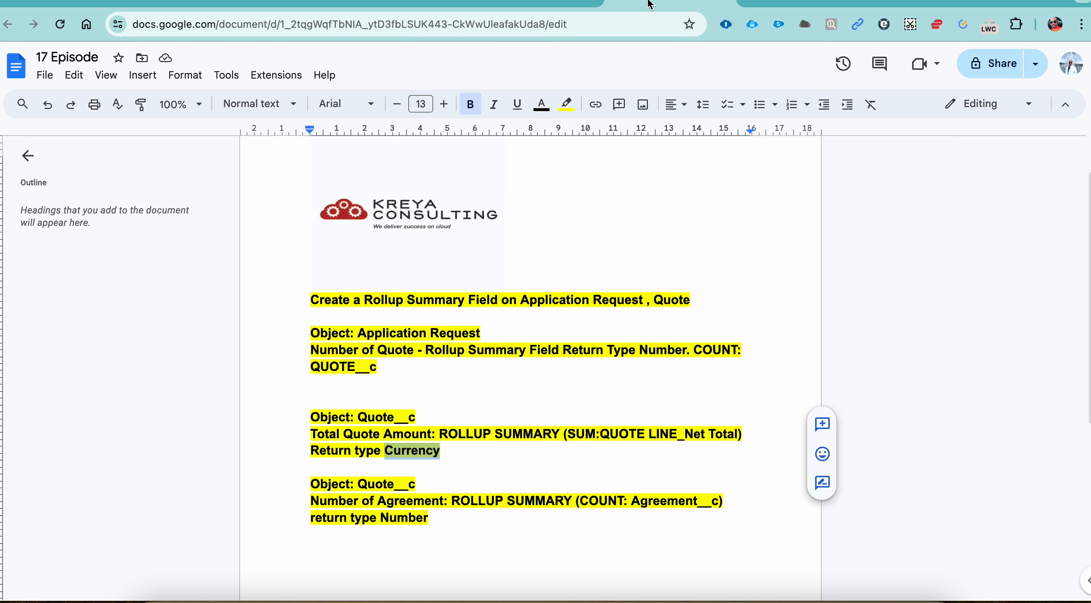
double_click(363, 435)
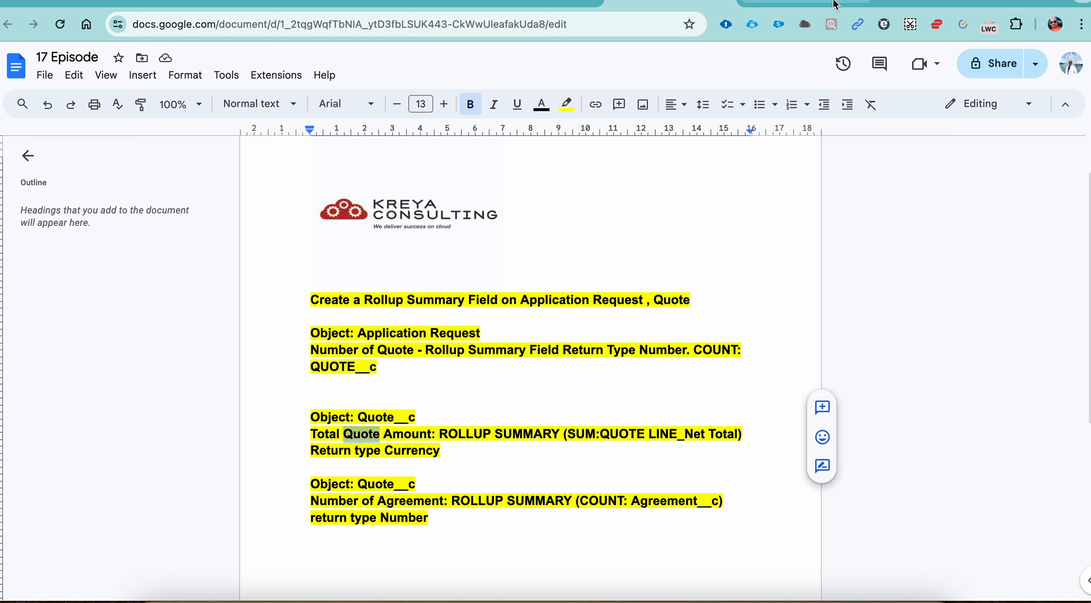
left_click(817, 4)
left_click(894, 3)
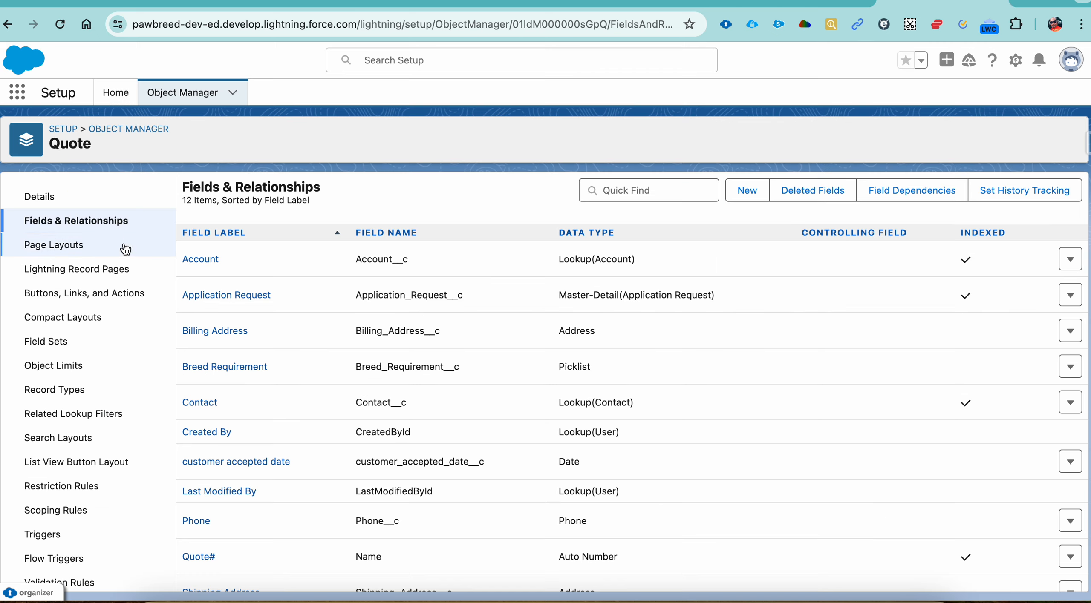
Step: Start a new Roll-Up Summary field on the Quote object with the label Quote Total Amount and field name Quote_Total_Amount
left_click(68, 224)
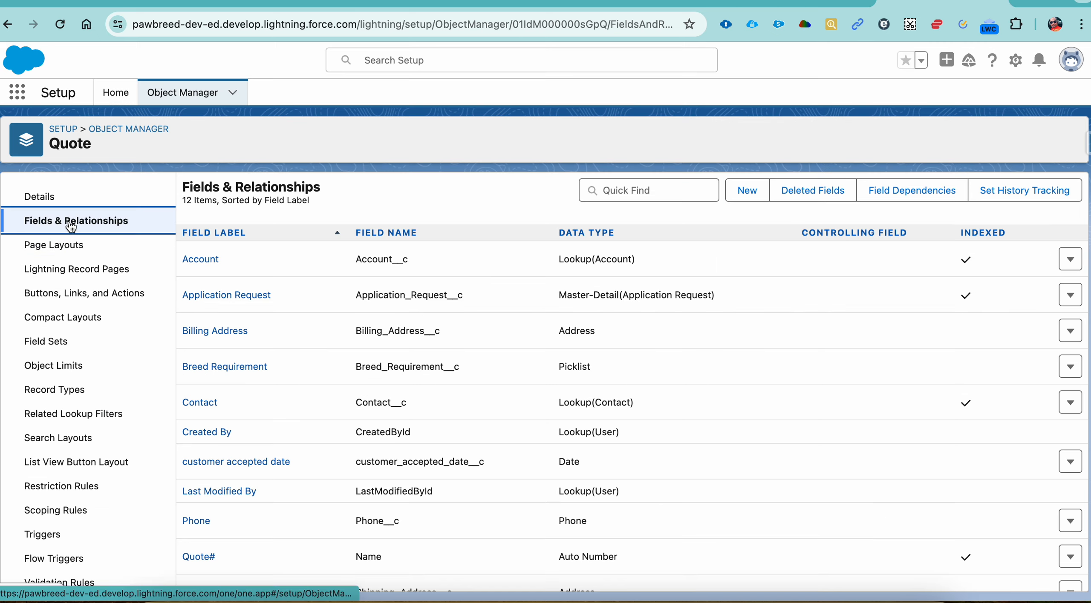
left_click(753, 203)
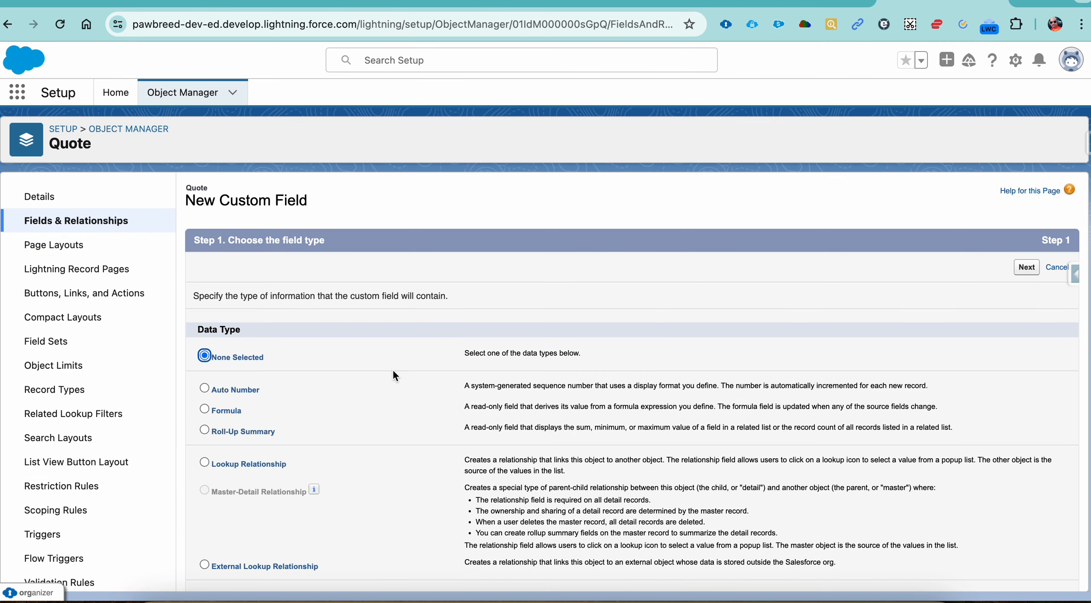
left_click(261, 428)
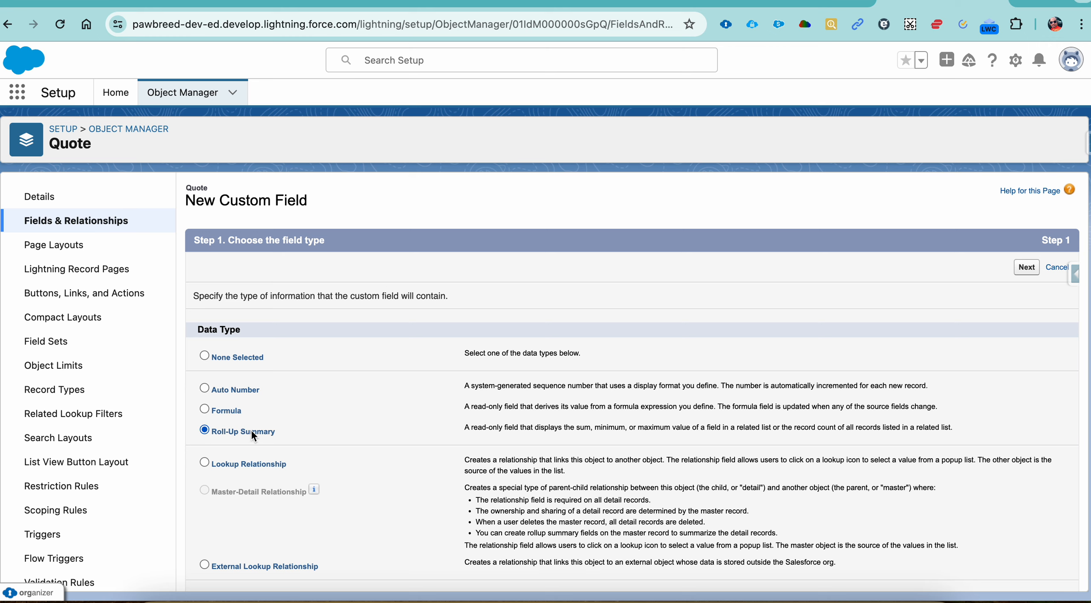
left_click(1035, 271)
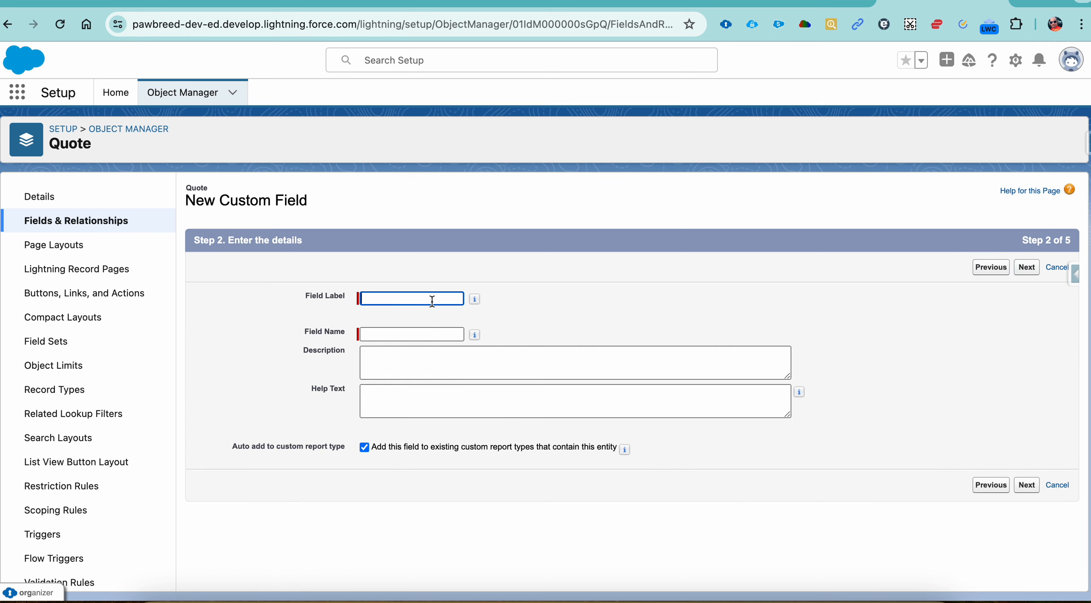
type("Quote Total Amount")
key("Tab")
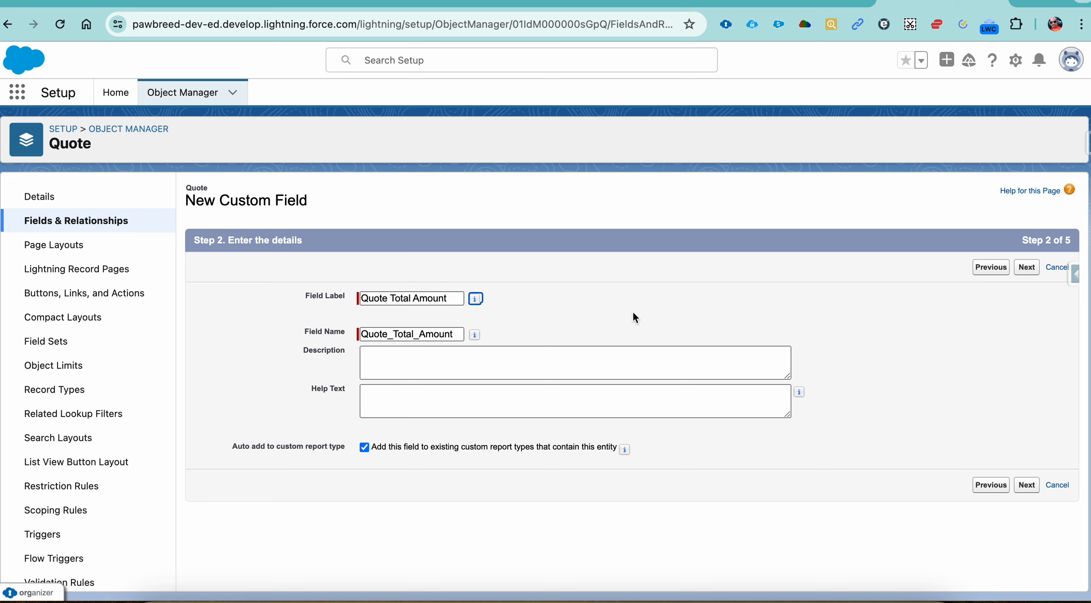
left_click(1017, 272)
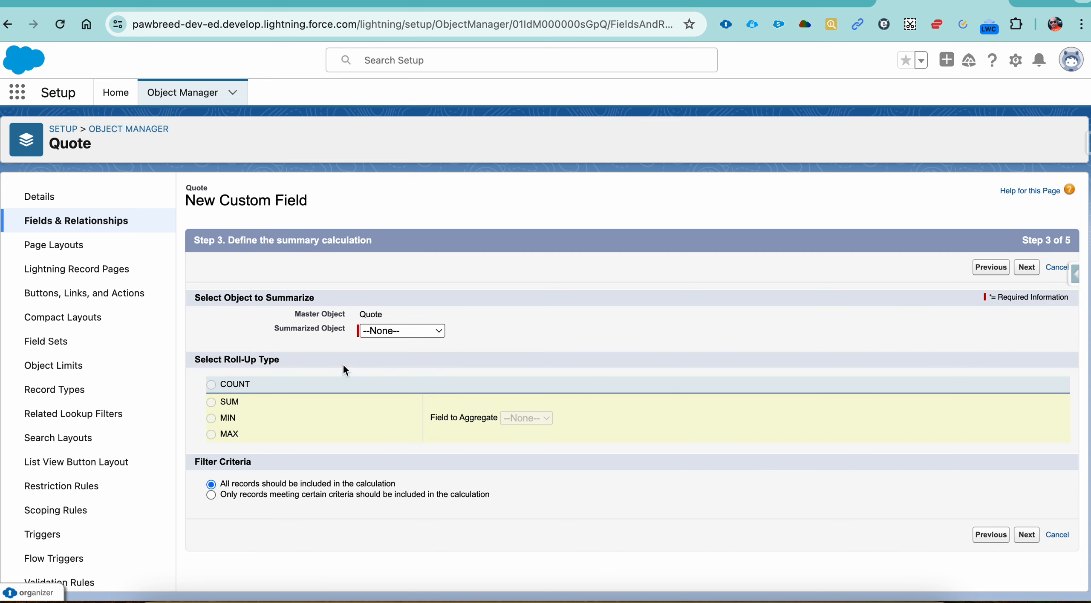
Step: Define the roll-up as the SUM of Net total on Quote Line Item records
left_click(391, 333)
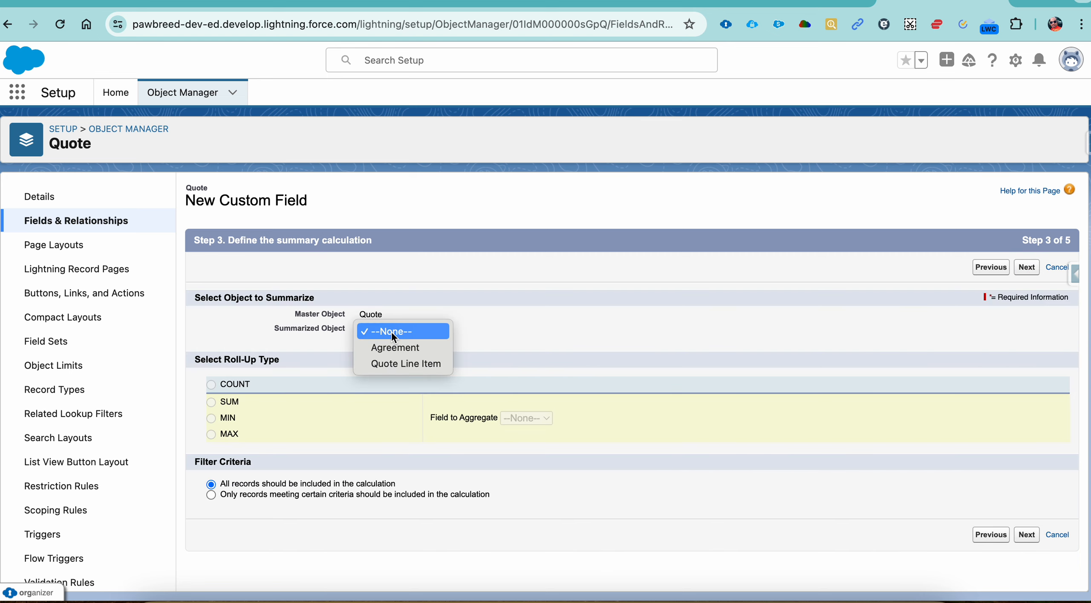
left_click(401, 359)
left_click(217, 403)
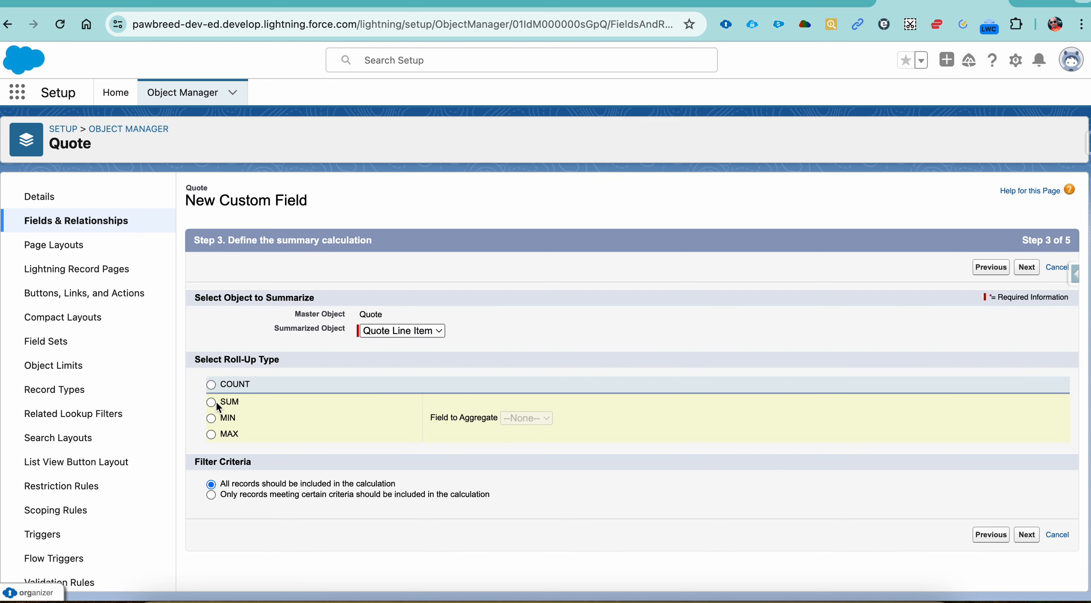
left_click(212, 403)
left_click(569, 420)
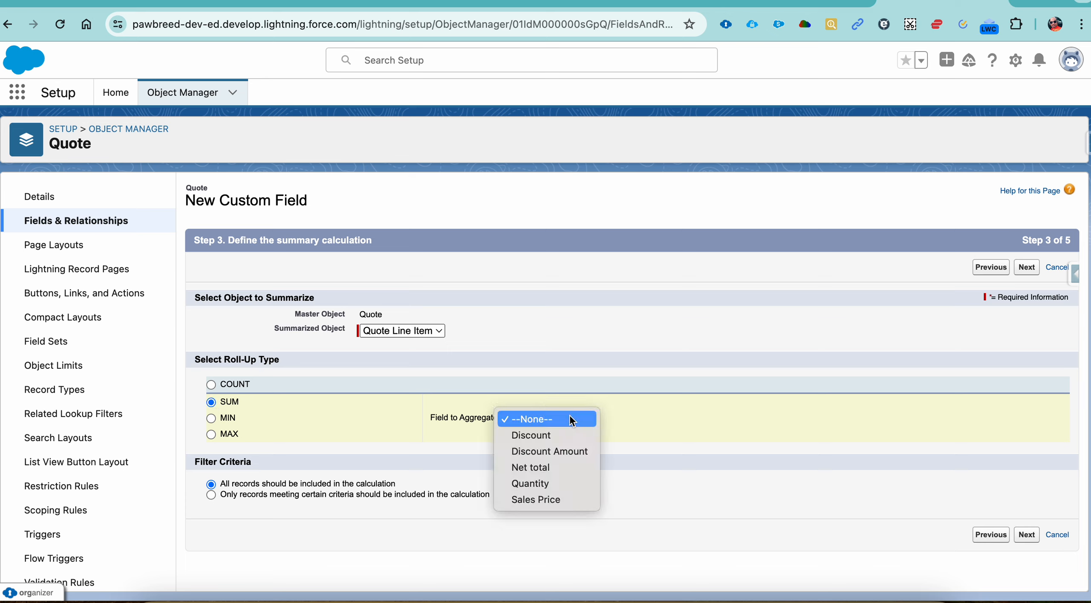
left_click(563, 464)
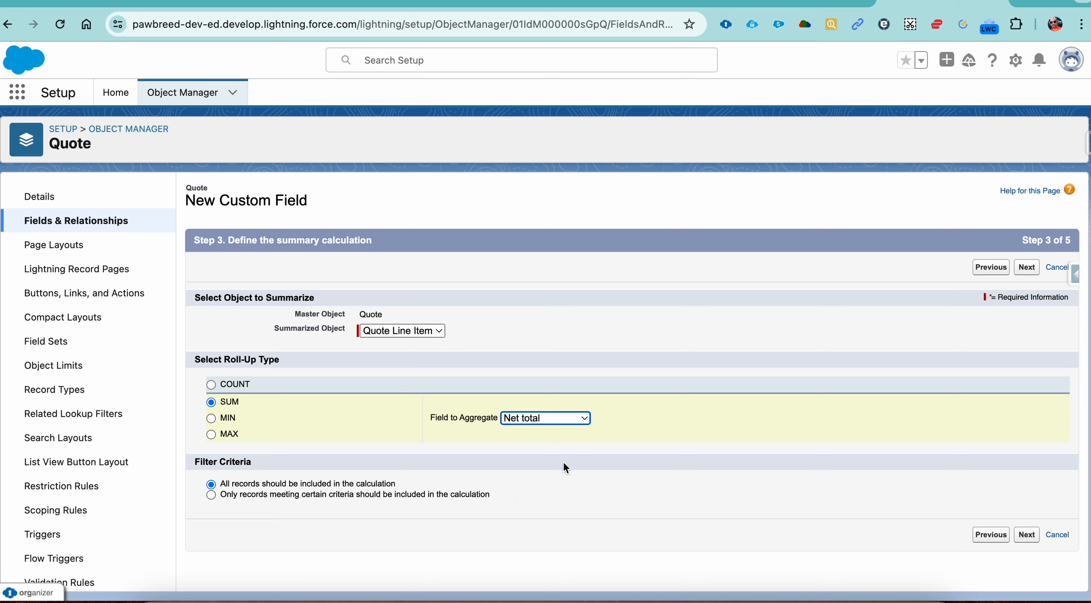
left_click(770, 349)
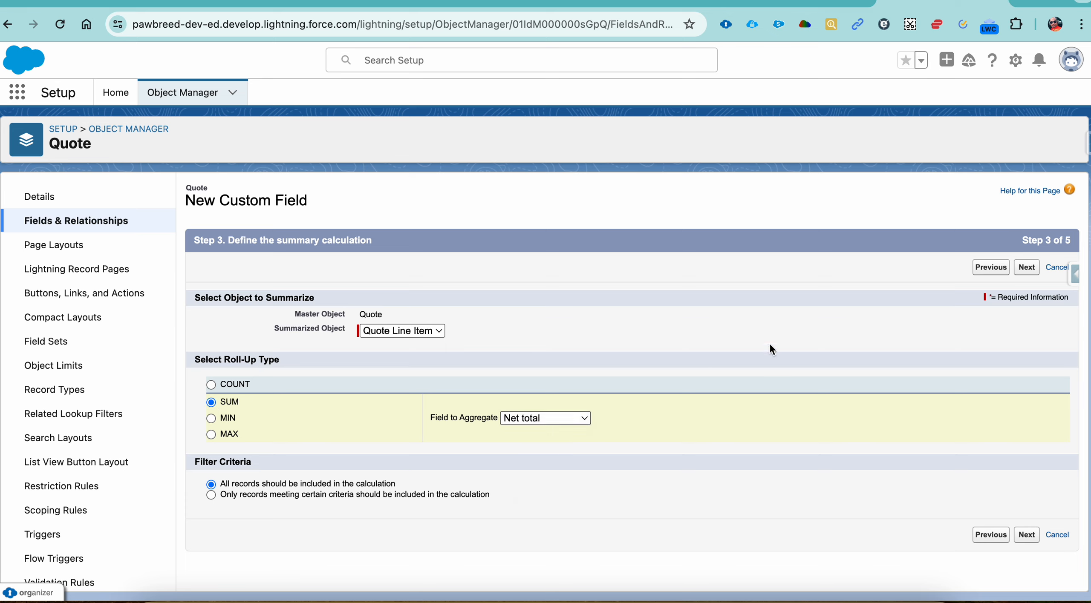
Step: Save the Quote Total Amount field with the default profile visibility and add it to the Quote Layout
left_click(1026, 268)
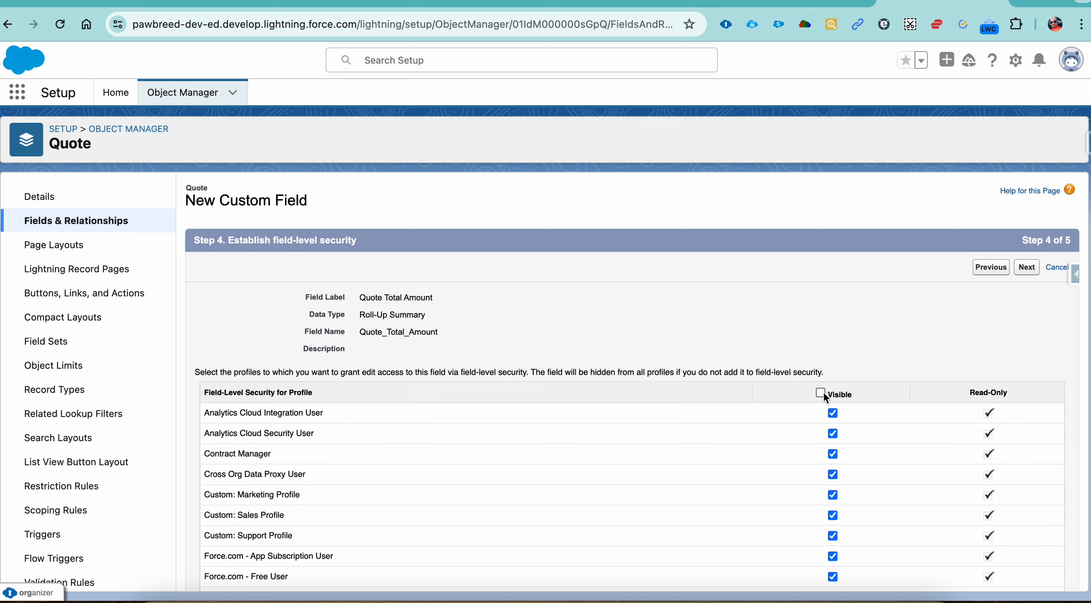
left_click(1031, 273)
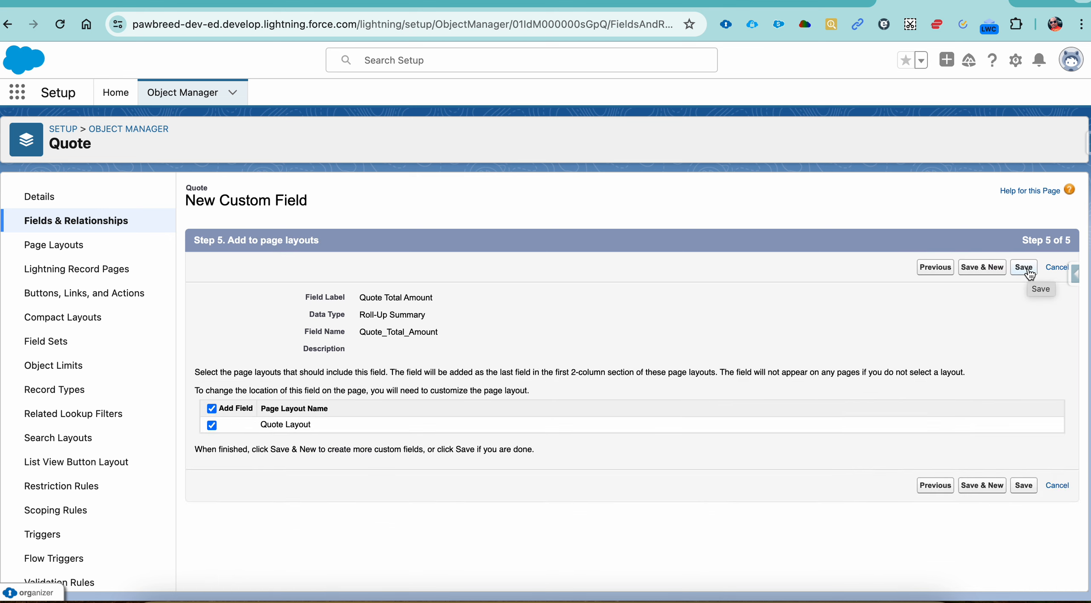
left_click(1027, 269)
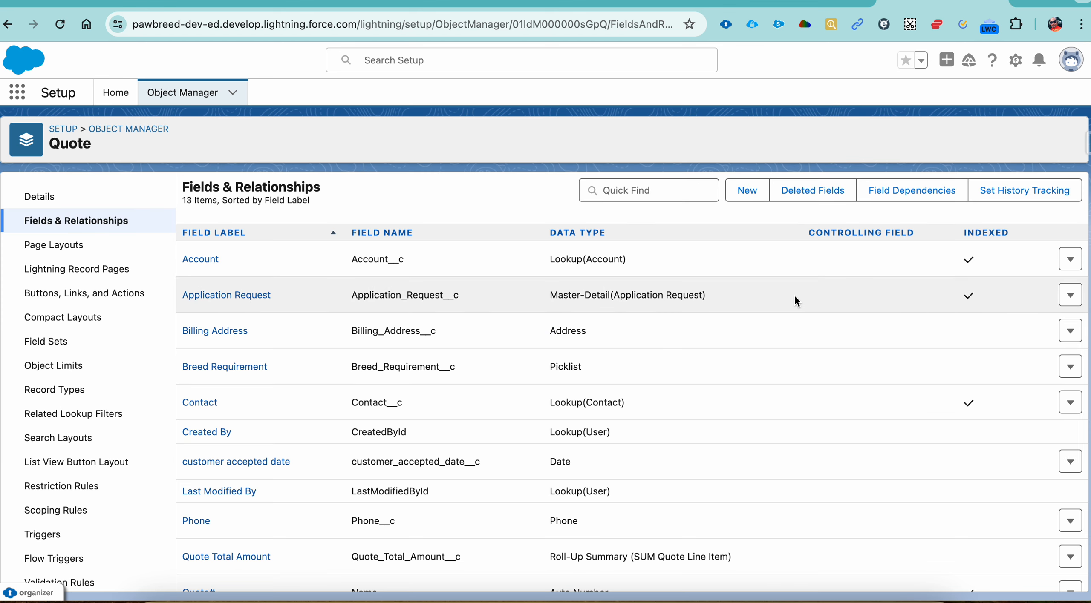
Step: Open the first quote in the PawBreed CRM Quote list and compare its Quote Total Amount with its related line items
left_click(791, 3)
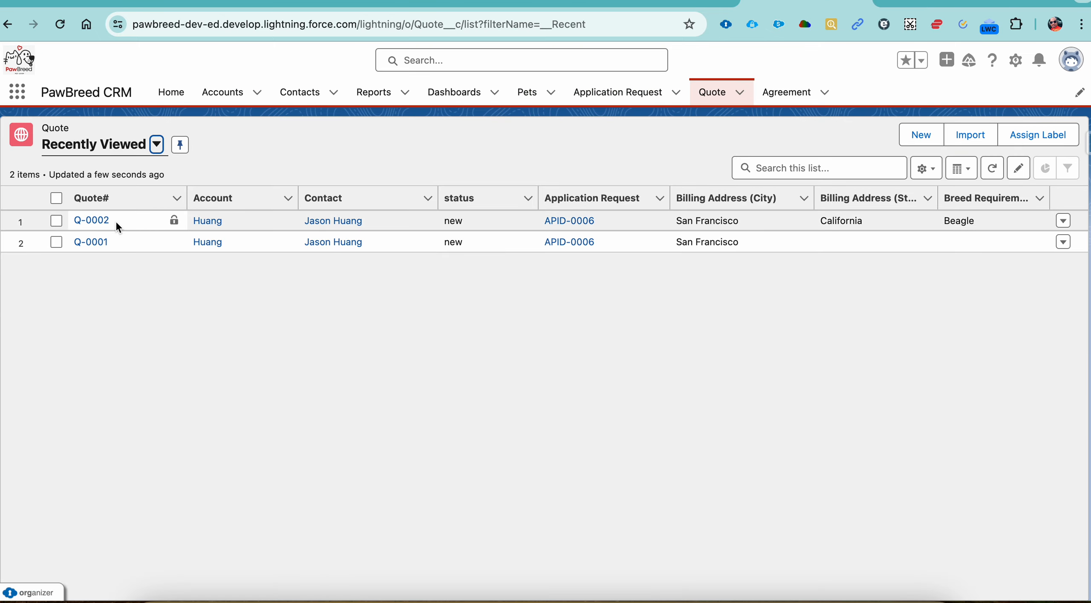
left_click(102, 220)
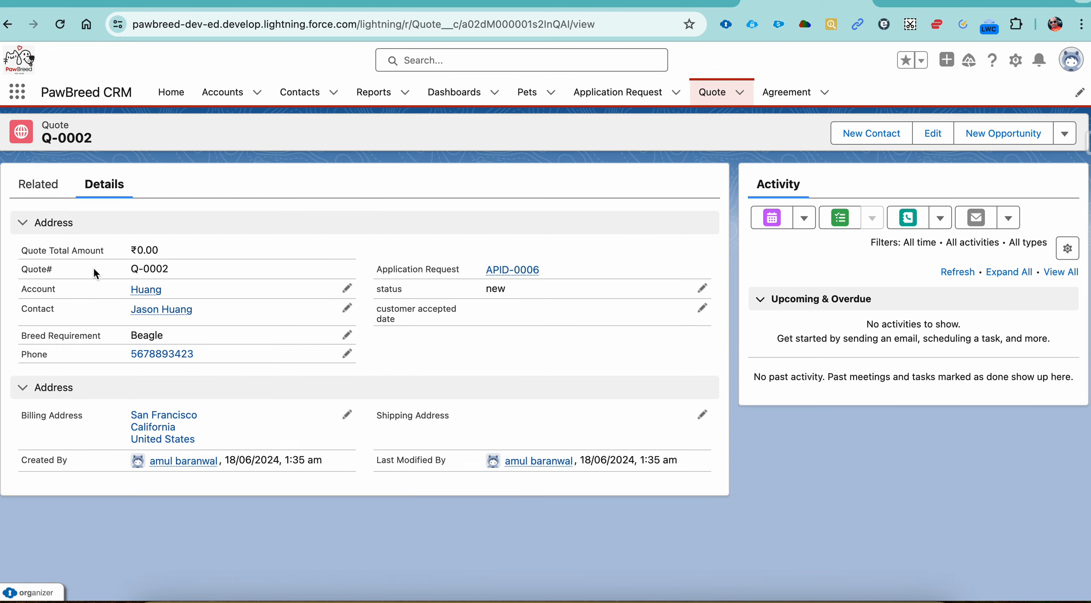
left_click(58, 198)
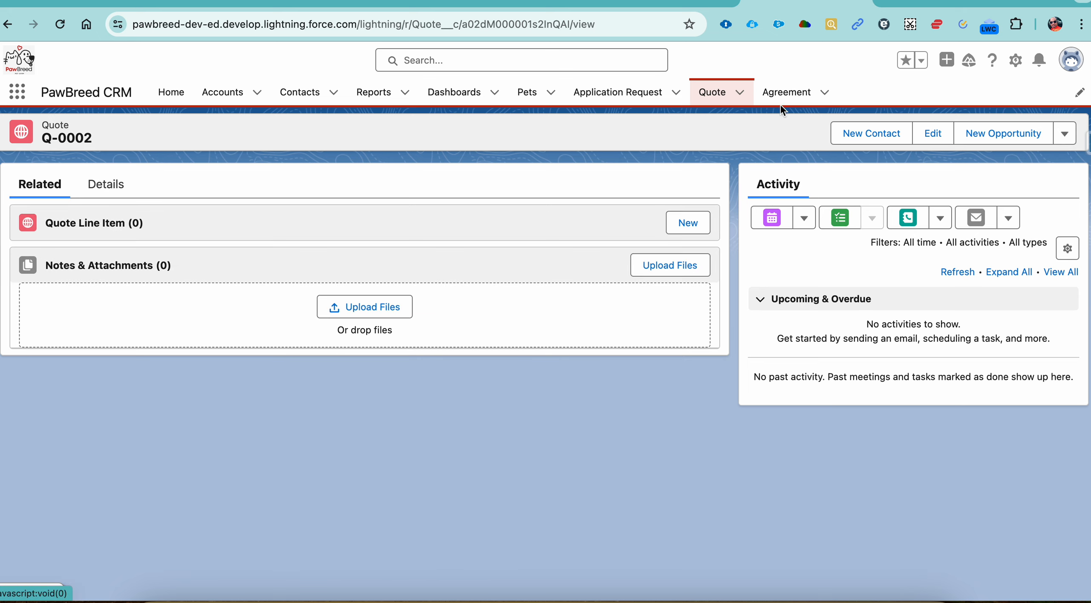
Step: Open the second quote in the list, compare its Quote Total Amount with its line item's Net total, and return to the quote
left_click(724, 95)
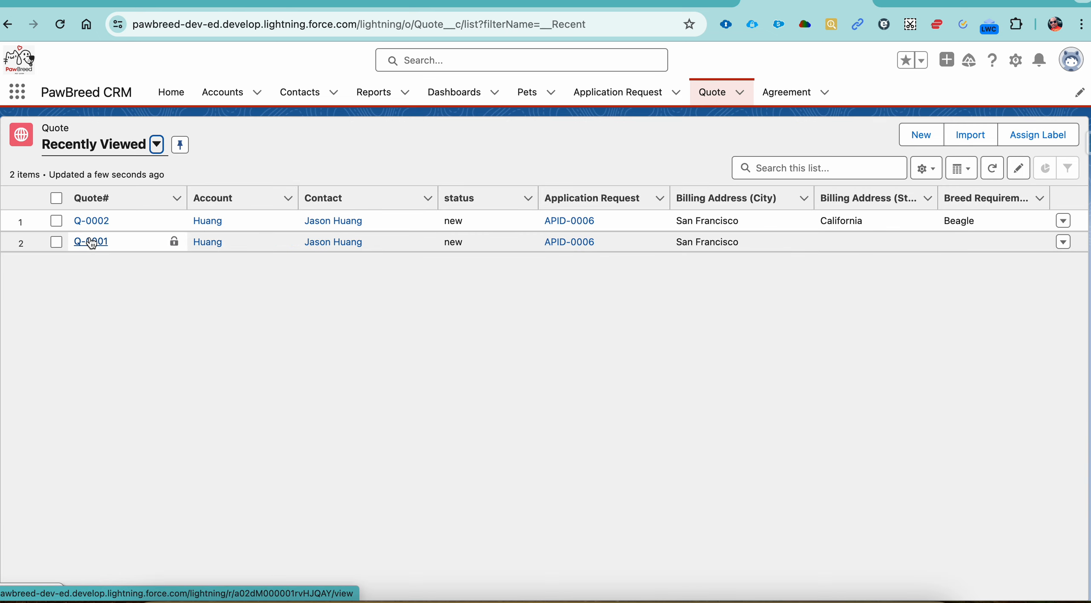
left_click(90, 242)
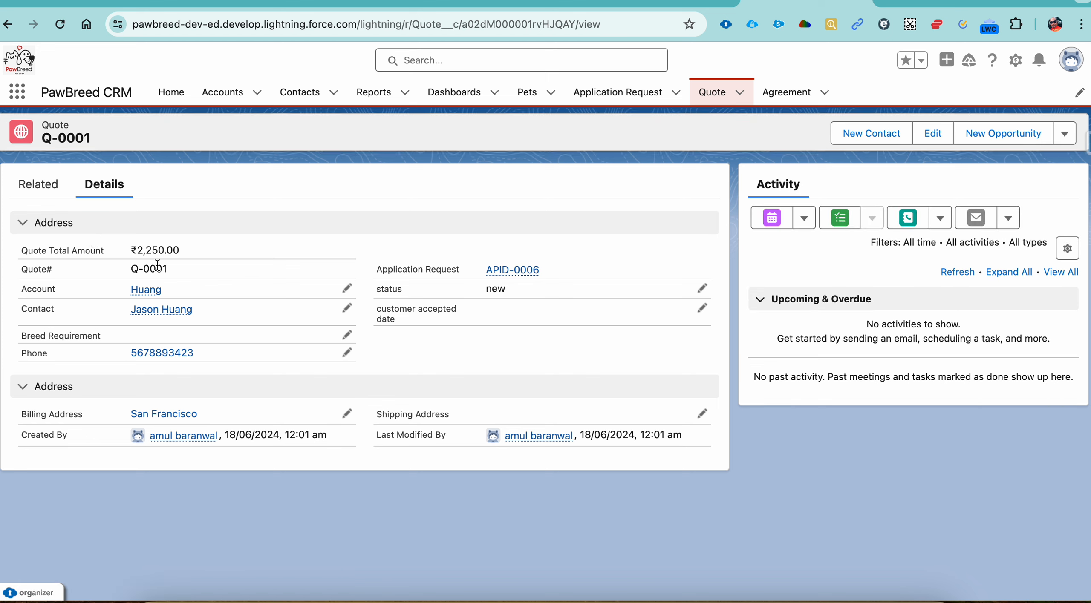
left_click_drag(183, 254, 33, 248)
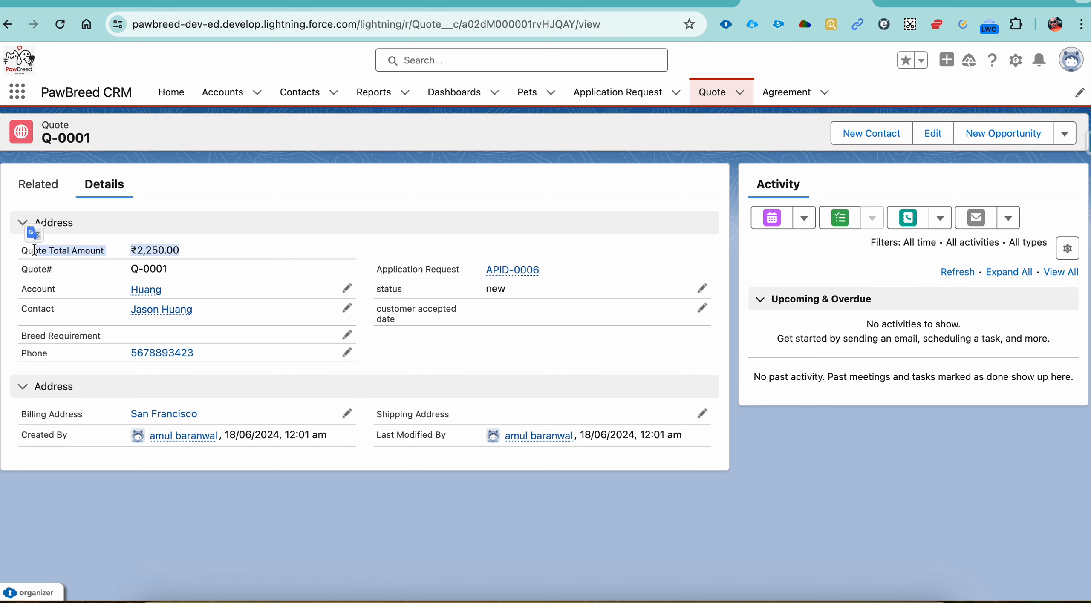
left_click(44, 193)
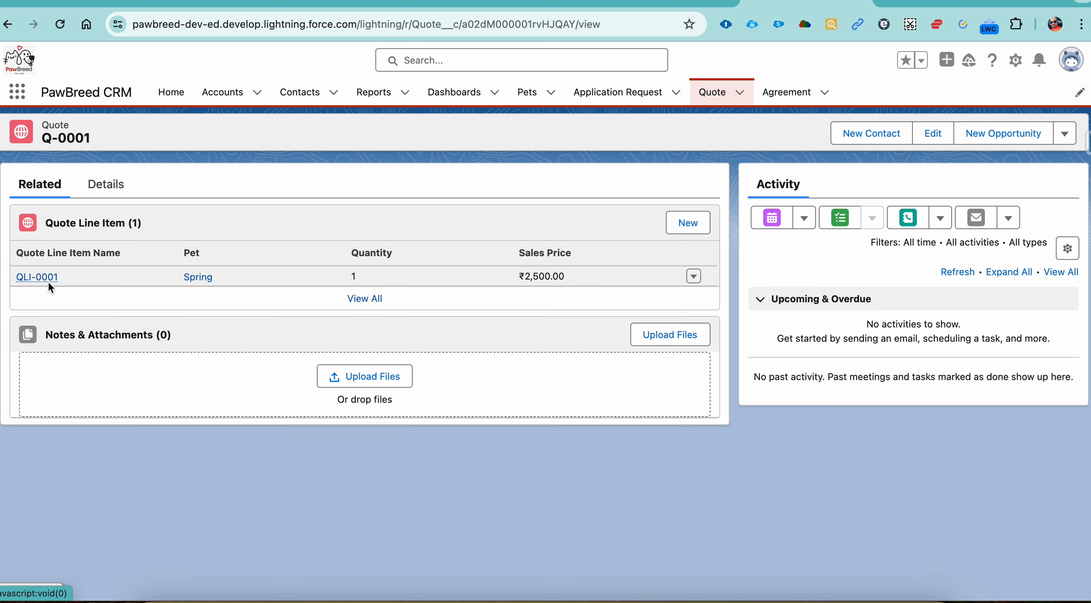
left_click(46, 280)
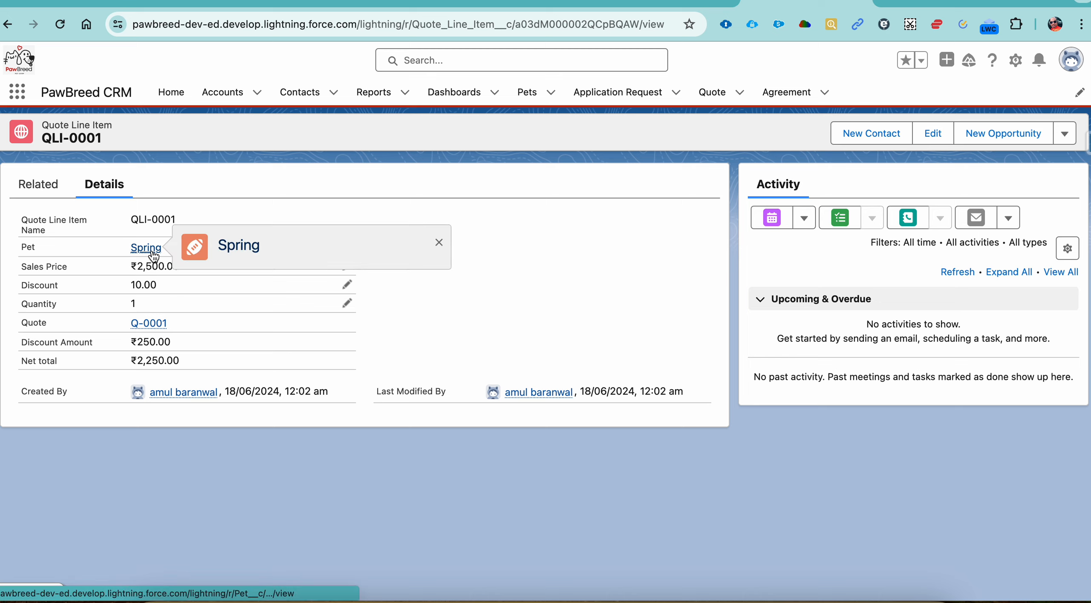
left_click(154, 328)
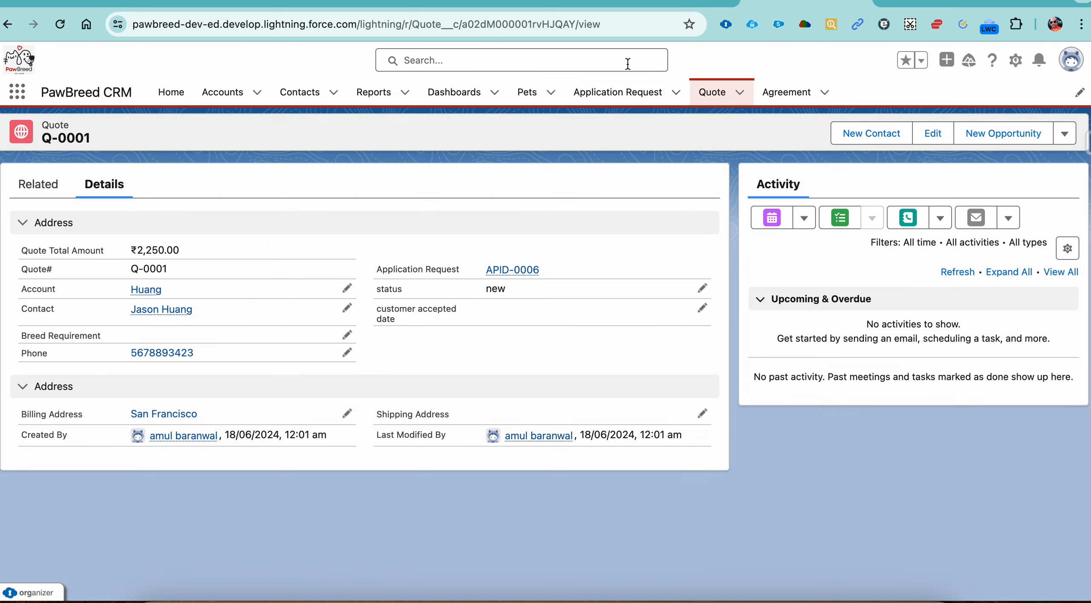
Step: Review the Number of Agreement requirement for the Quote object in the 17 Episode Google Docs document
left_click(682, 3)
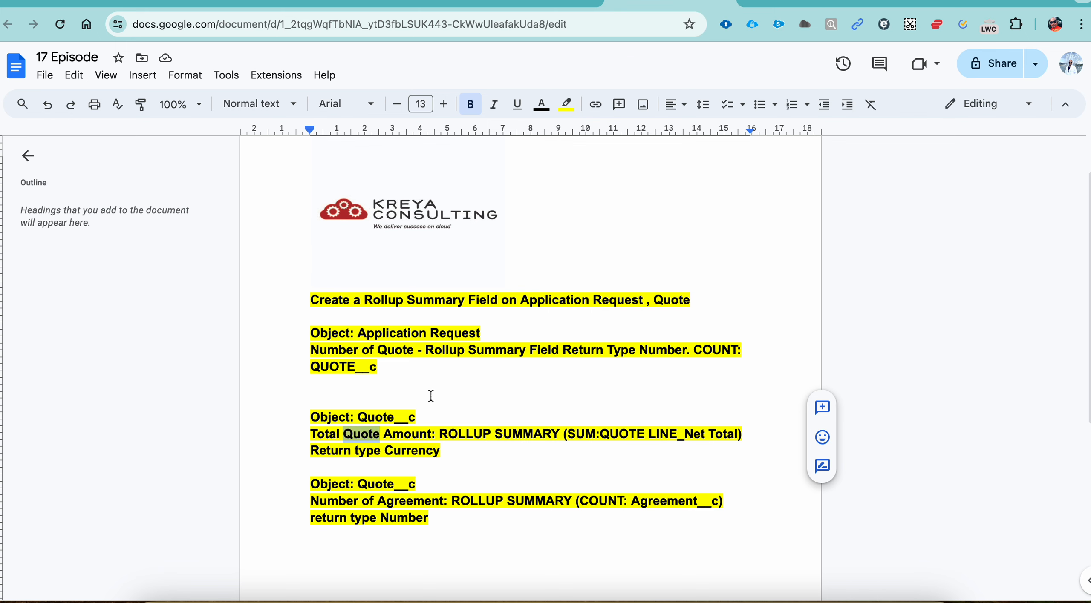
scroll(394, 423, "down", 2)
double_click(378, 446)
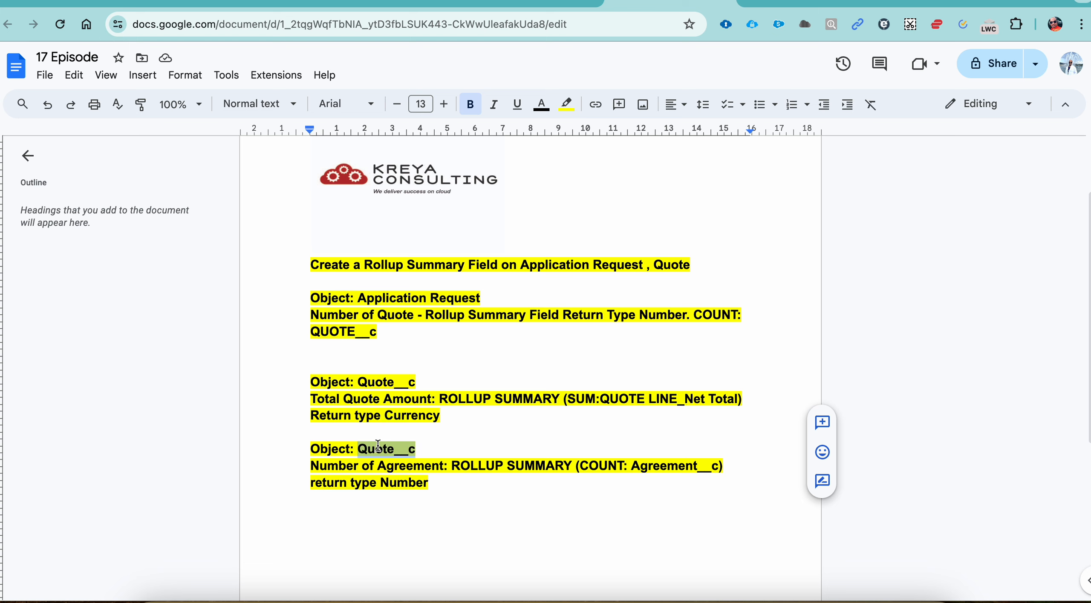
double_click(337, 467)
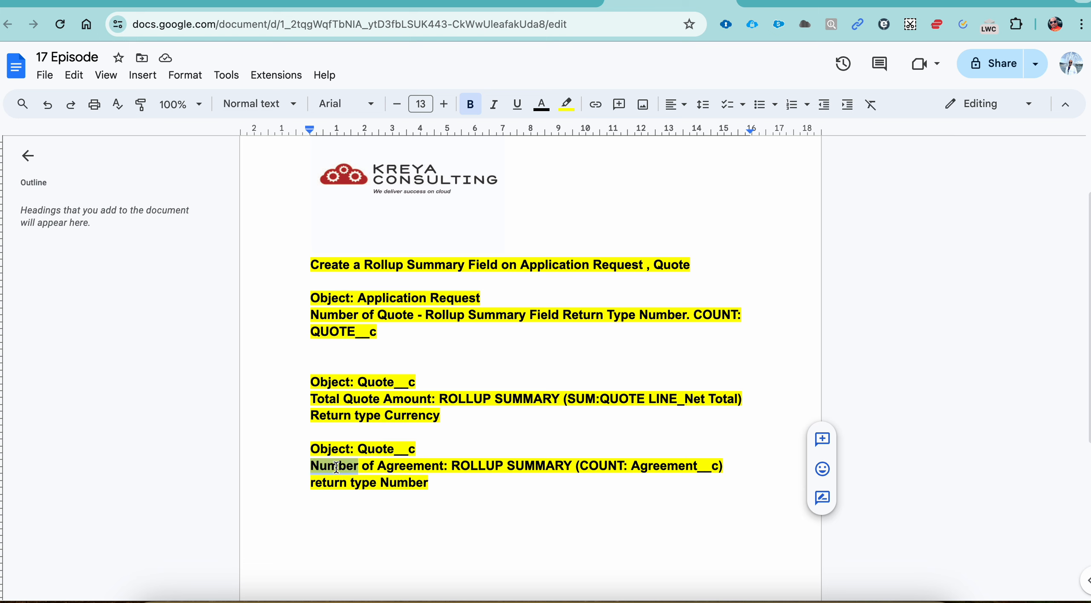
left_click(443, 468, "shift")
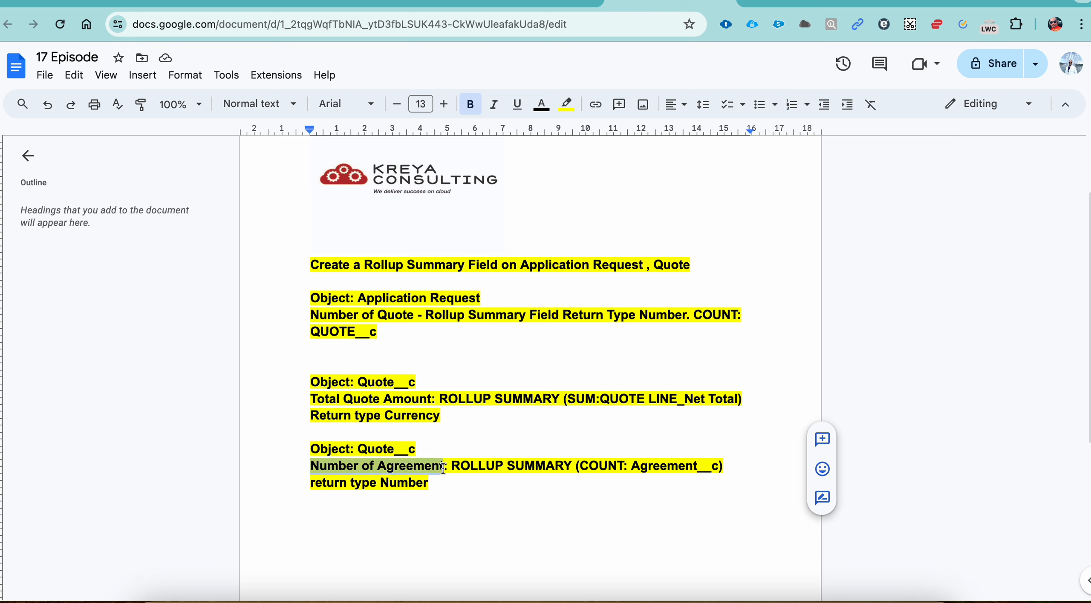
key("shift+Right")
key("shift+Right")
Step: Switch to Salesforce Setup and start a new custom field of type Roll-Up Summary on the Quote object
left_click(943, 2)
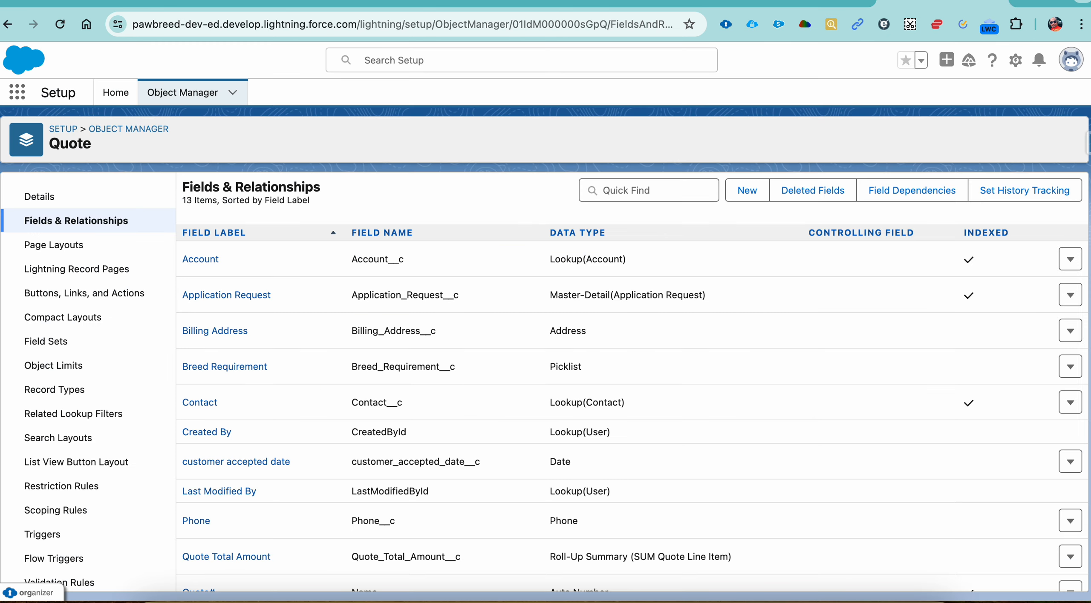
left_click(65, 225)
left_click(747, 197)
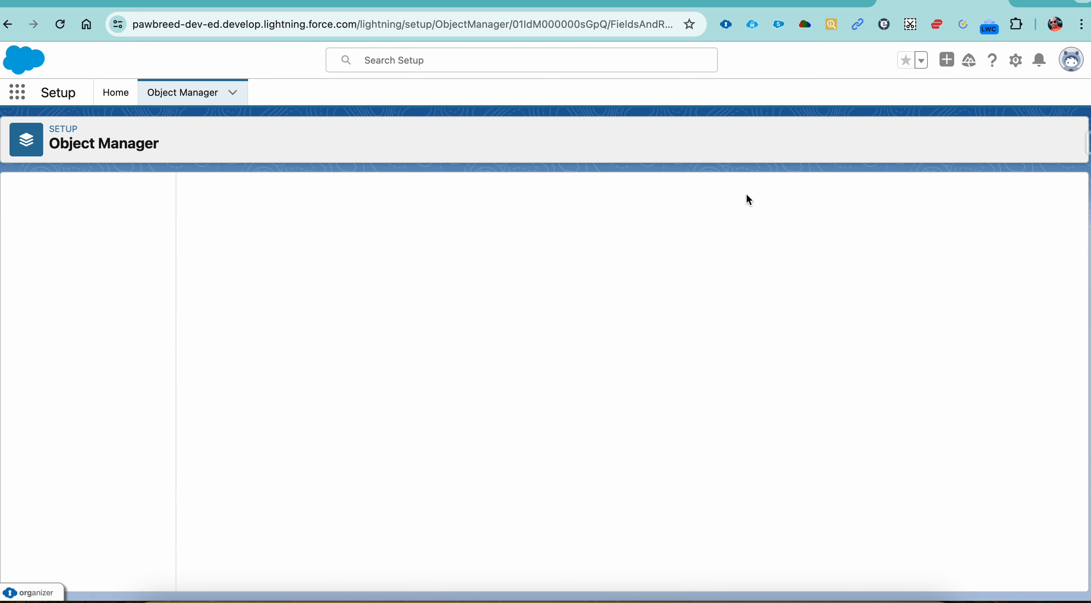
left_click(262, 431)
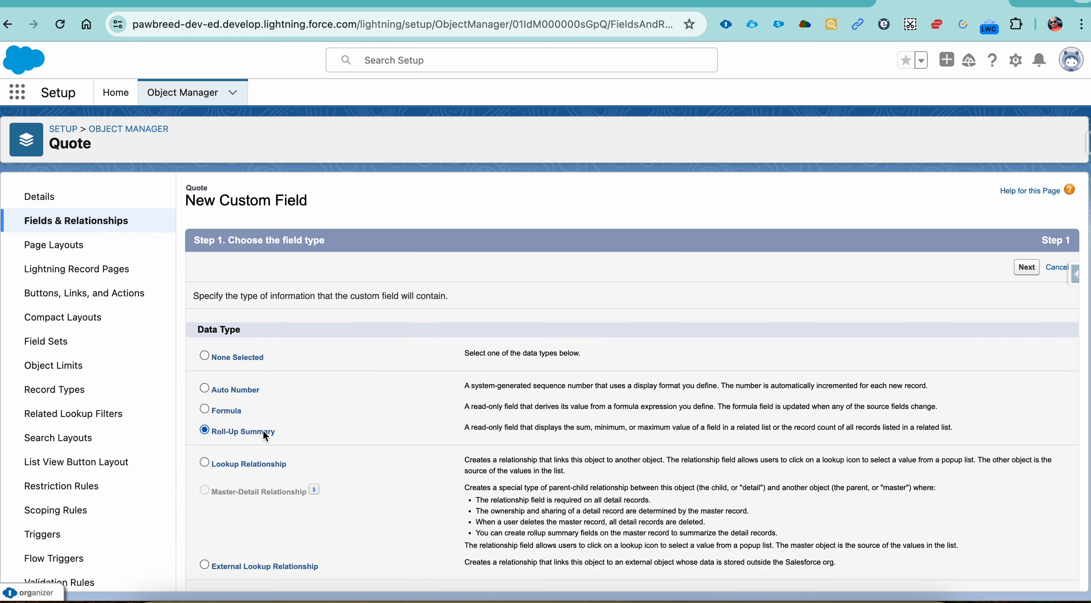
left_click(1026, 268)
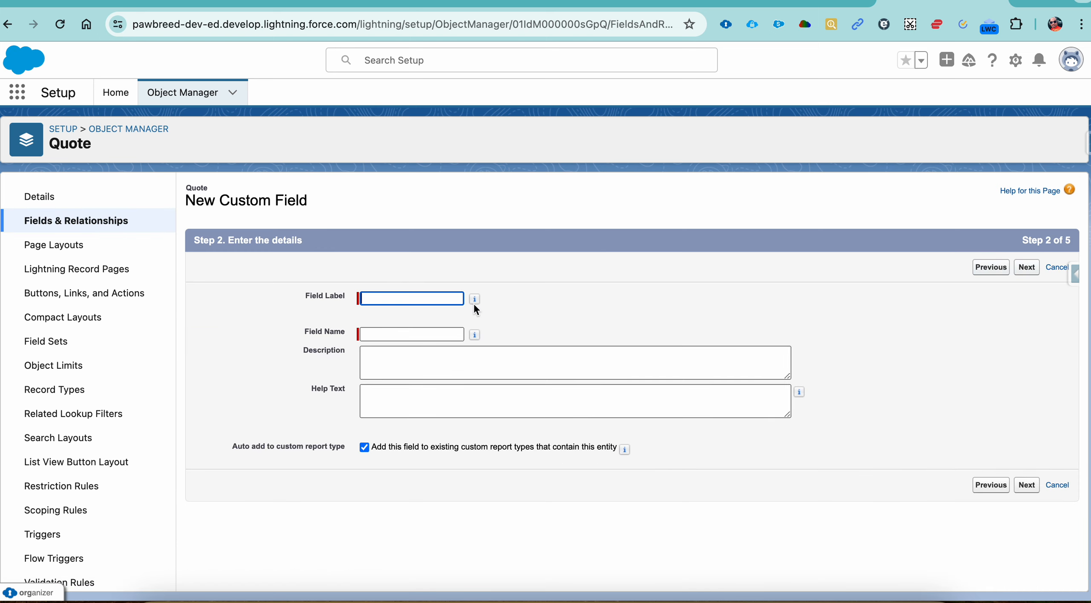
Step: Label the new field Number of Agreement, use the field name Number_of_Agreement, and continue to the summary calculation
type("Number of Agreements")
key("BackSpace")
key("BackSpace")
key("Tab")
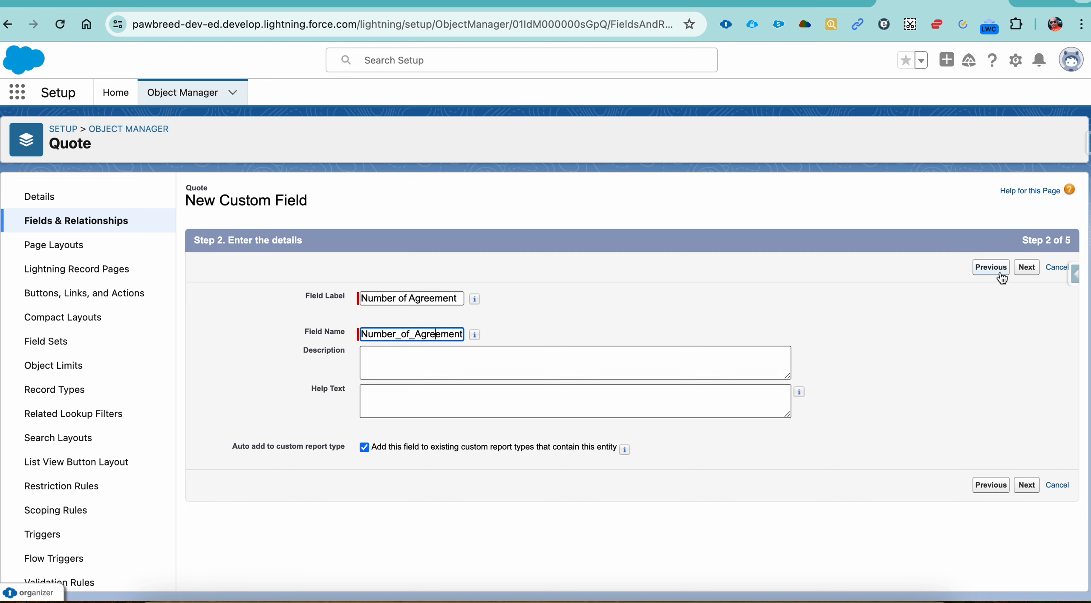
left_click(1026, 274)
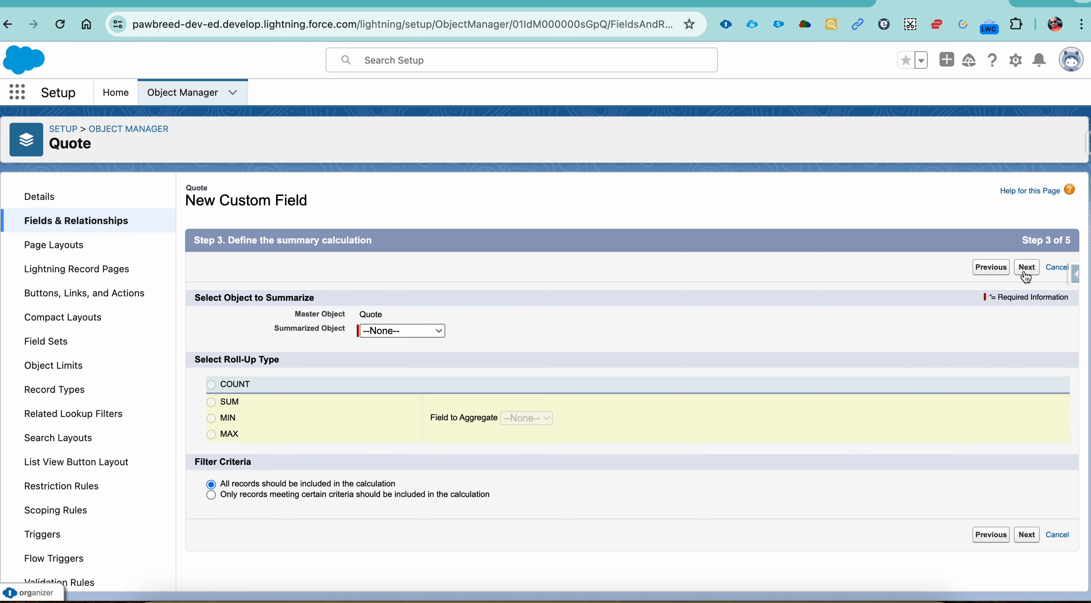
Step: Define the roll-up as the COUNT of all Agreement records
left_click(428, 330)
left_click(422, 348)
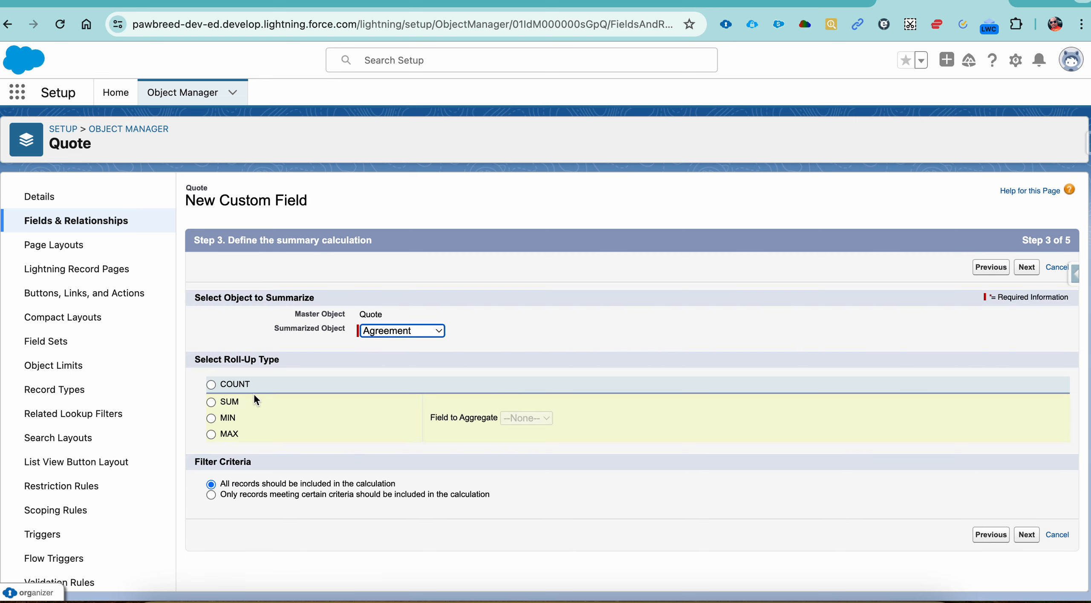
left_click(210, 384)
left_click(1026, 268)
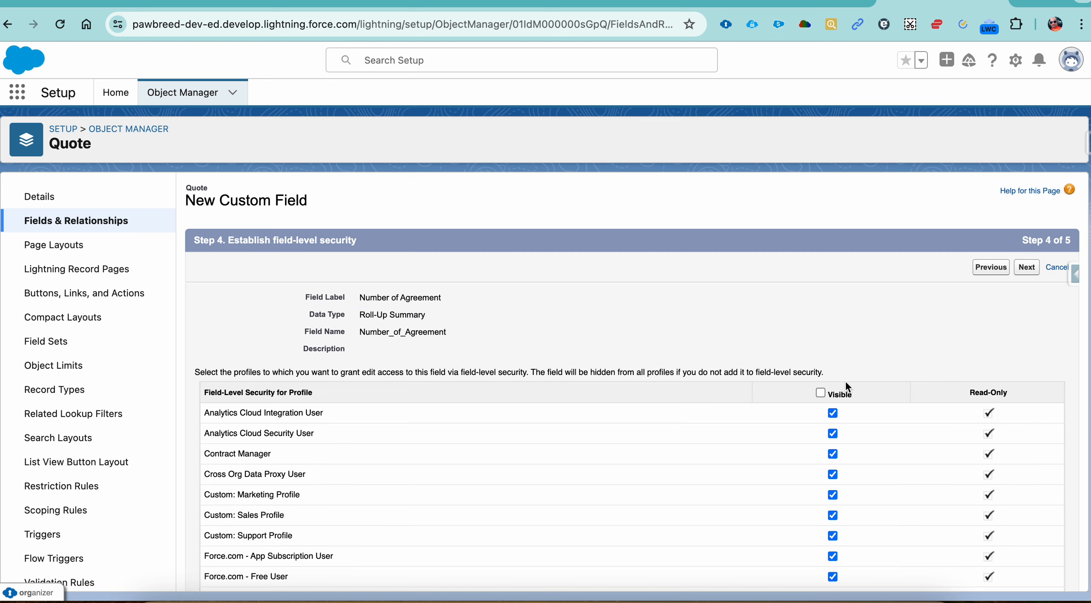
Step: Make the Number of Agreement field visible to all profiles, add it to the Quote Layout, and save it
left_click(820, 392)
left_click(1026, 267)
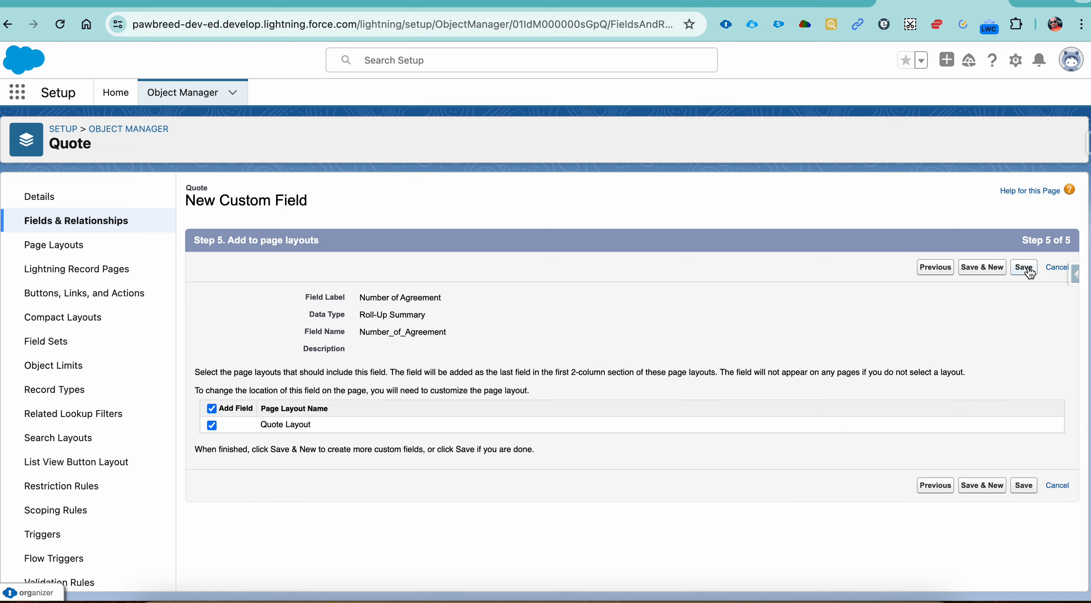
left_click(1026, 268)
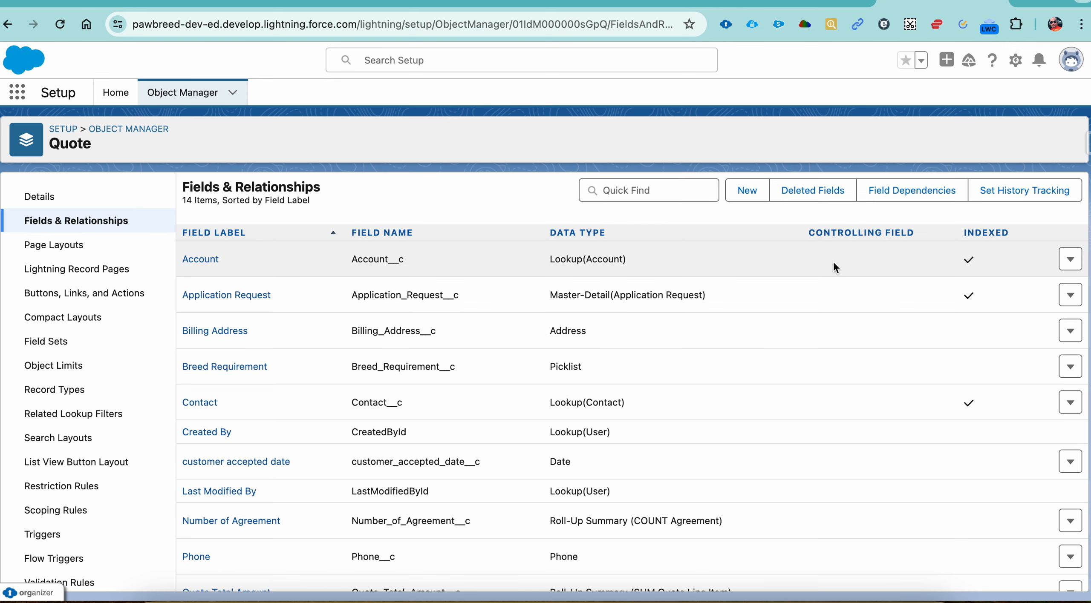
Step: Return to quote Q-0001 in PawBreed CRM and reload its record page
left_click(806, 2)
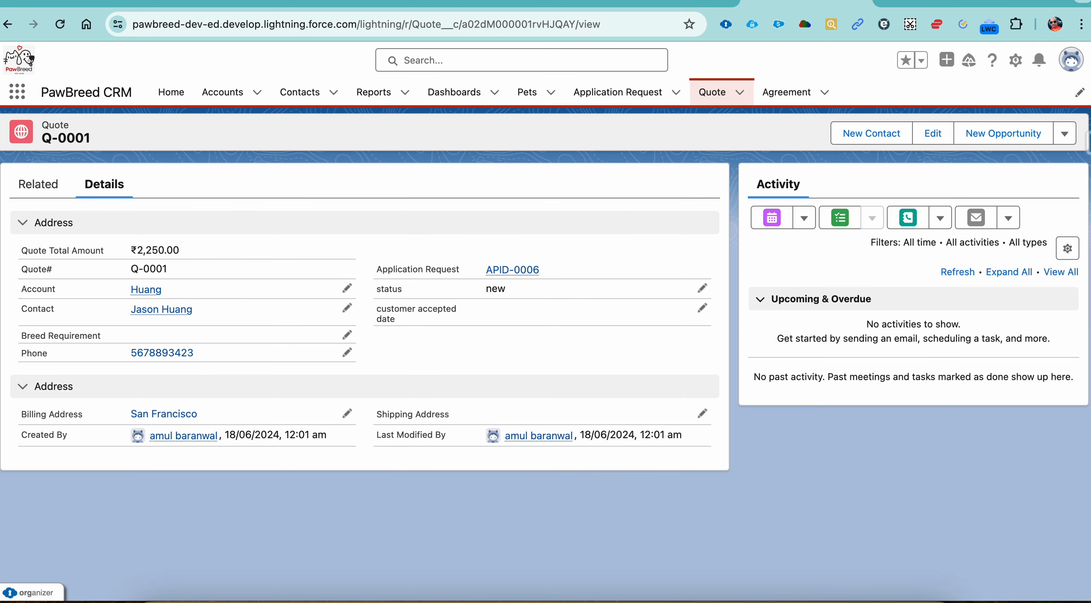
left_click(414, 30)
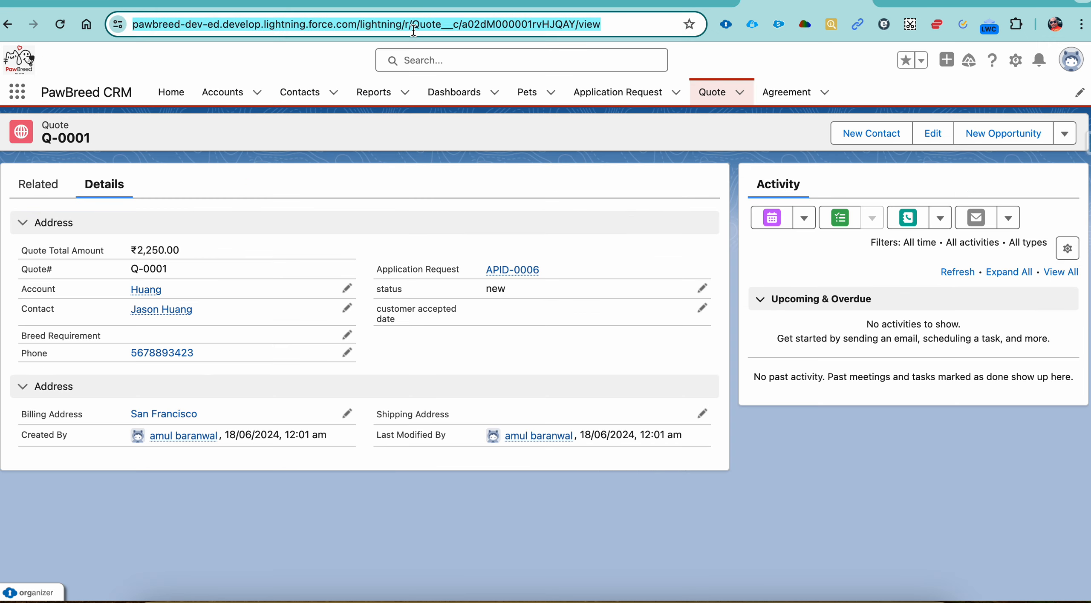
key("Return")
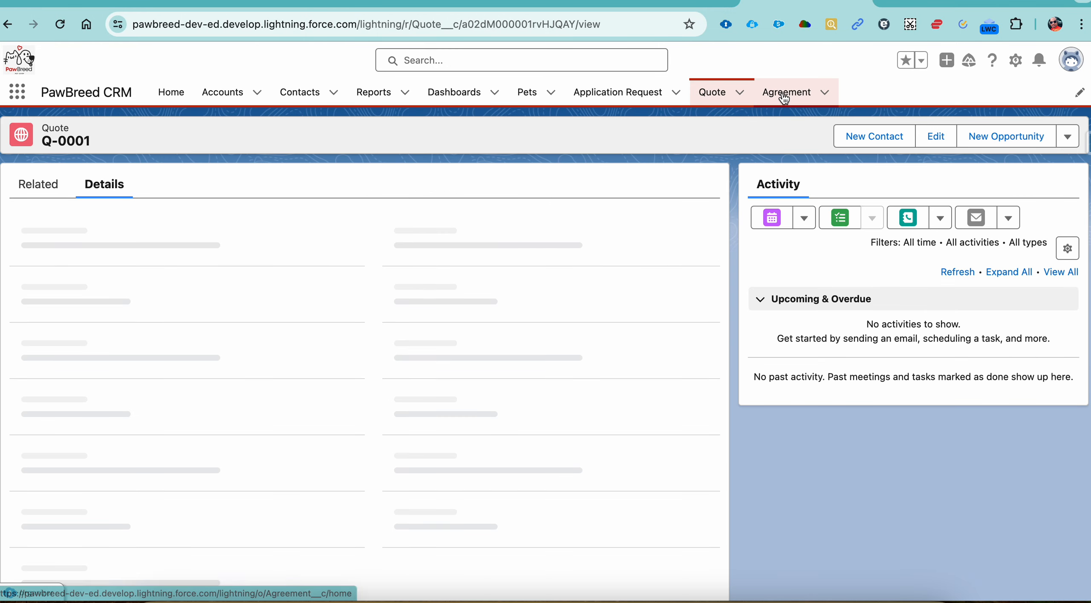
Step: Show the All list view of the Agreement object and pin it as the default list
left_click(784, 98)
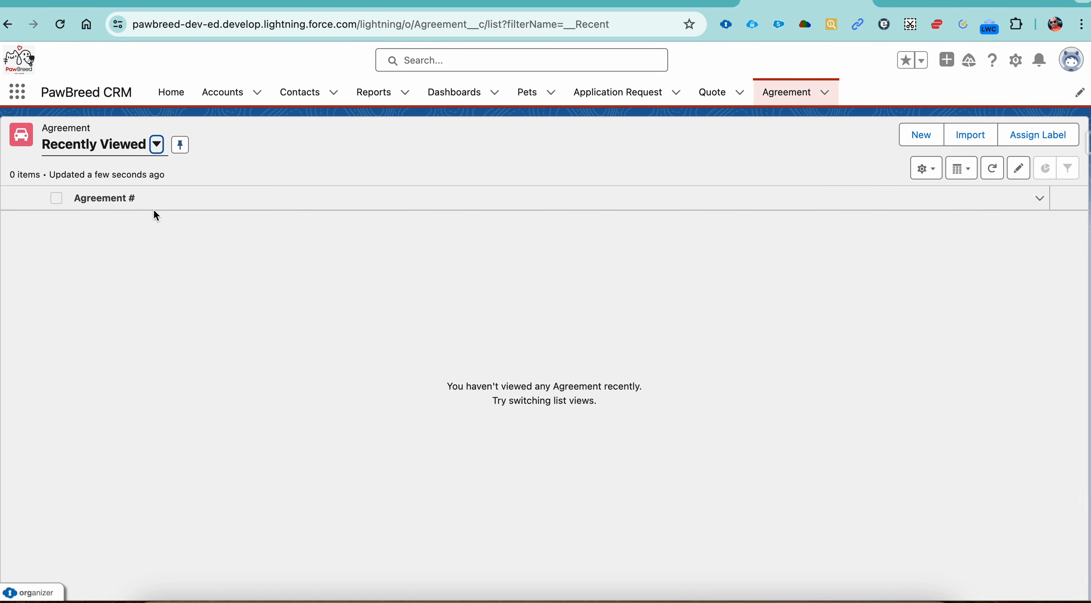
left_click(135, 157)
left_click(98, 197)
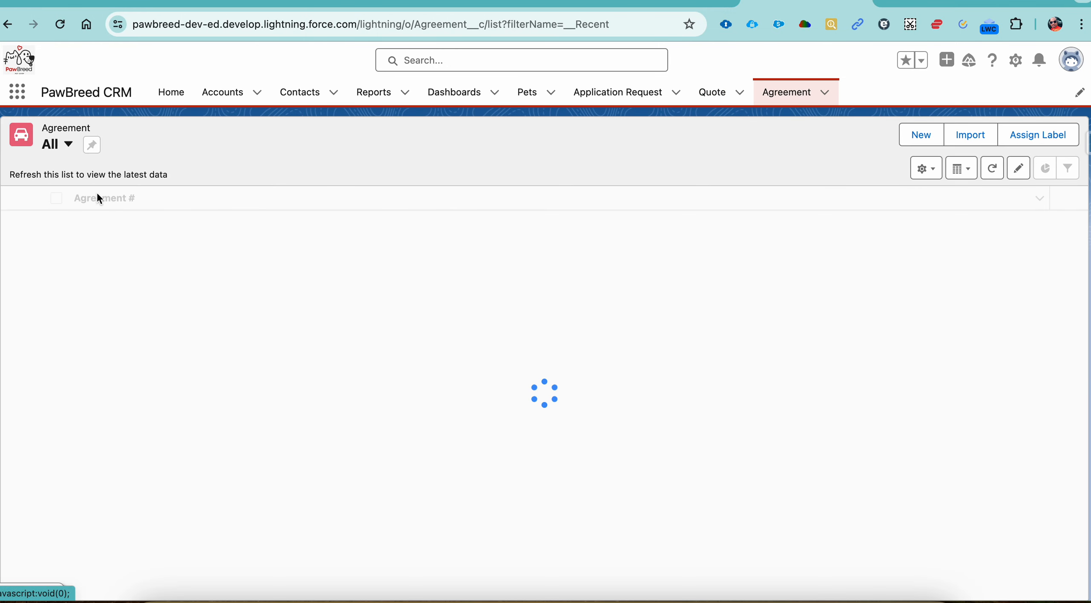
left_click(91, 145)
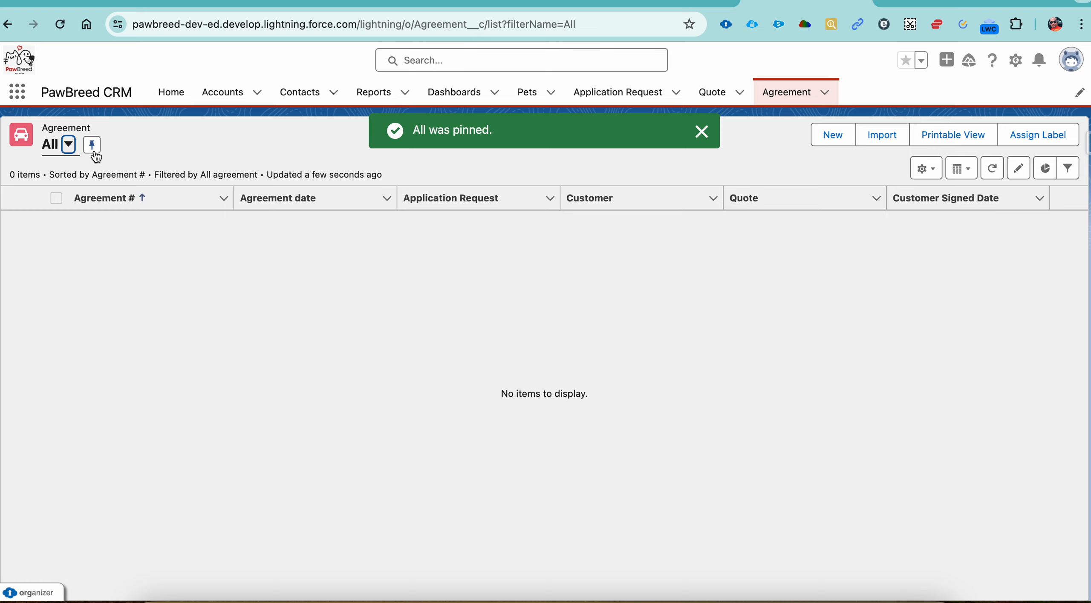
Step: Open quote Q-0001 from the Quote list and check its Number of Agreement value
left_click(716, 102)
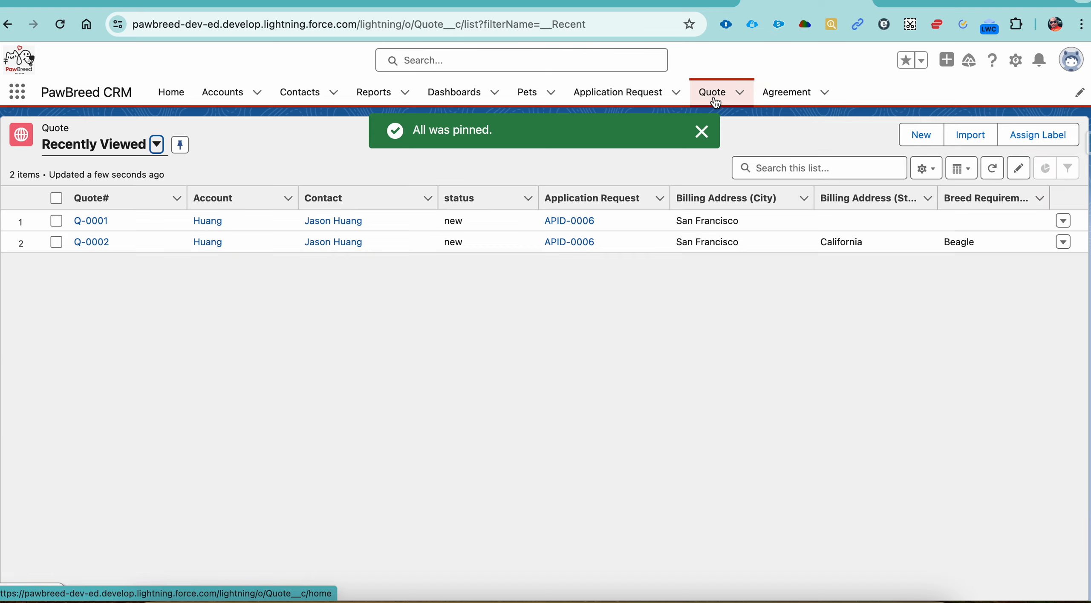
left_click(91, 221)
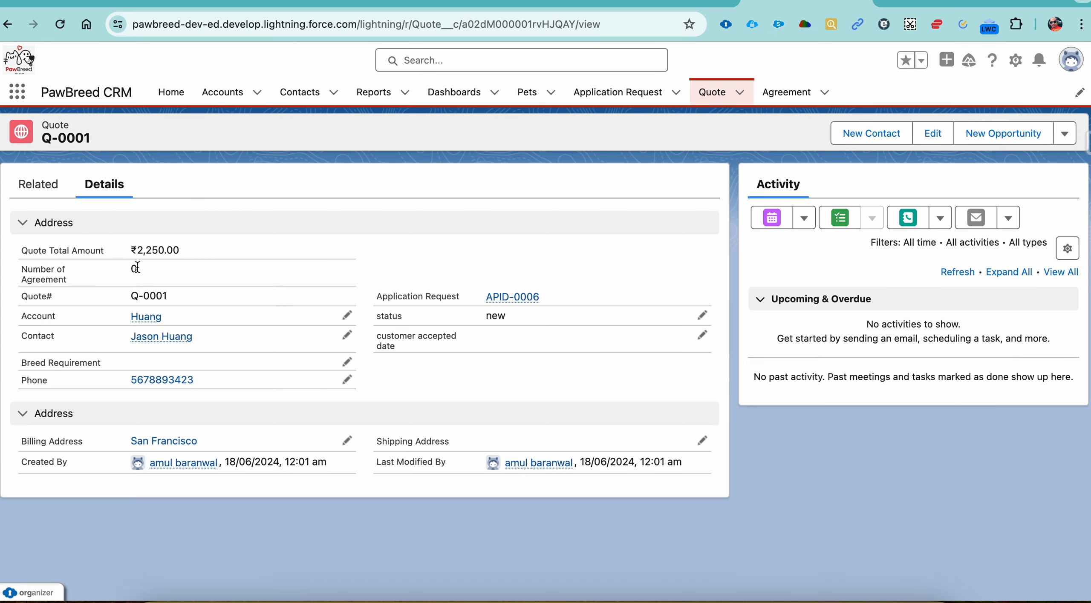
left_click_drag(140, 273, 105, 268)
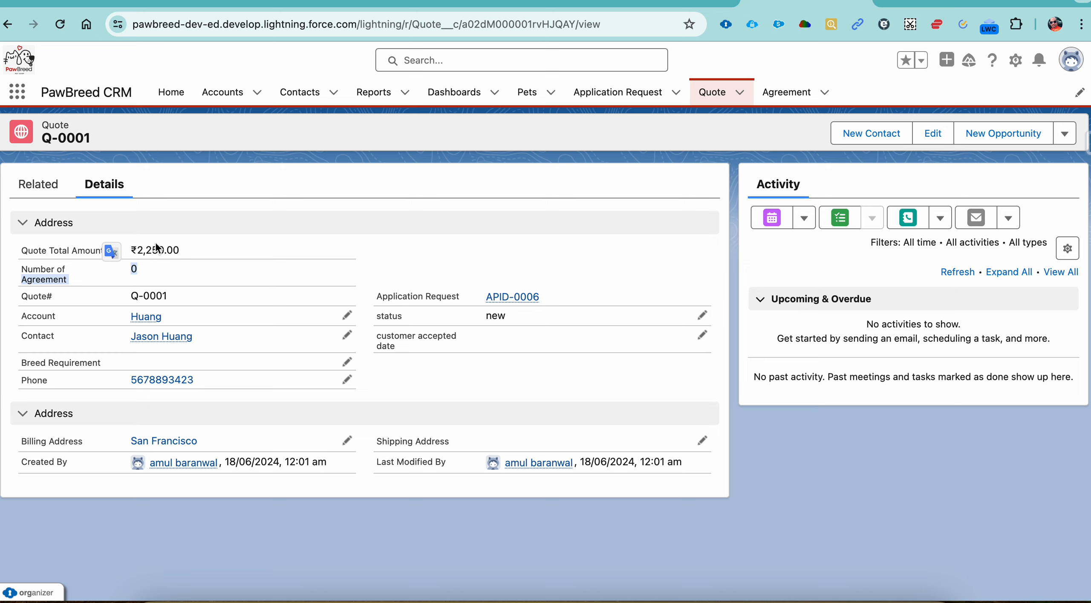
left_click(619, 3)
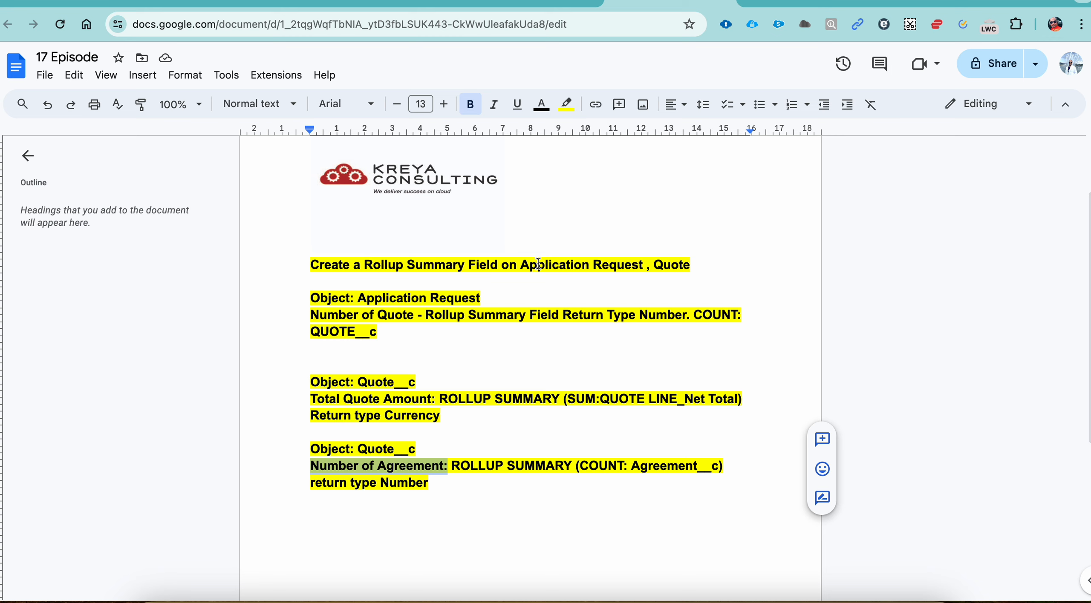
key("super+shift+5")
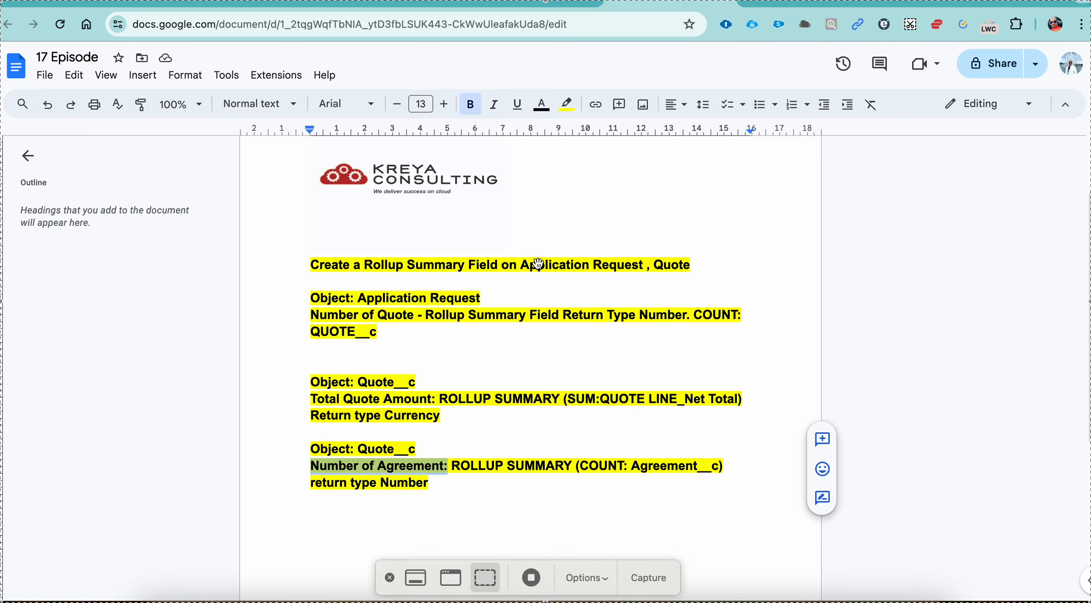